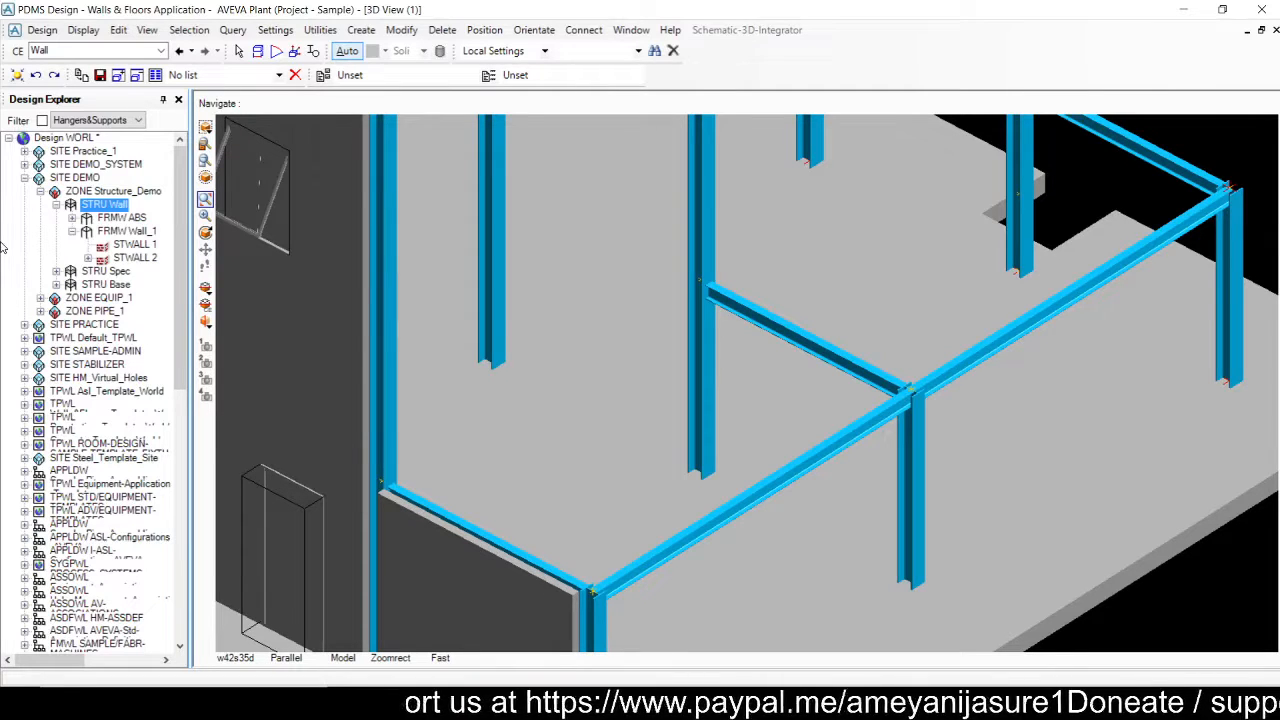
Step: Start a negative extrusion on floor F1
{"action": "scroll", "coordinate": [795, 439], "scroll_direction": "down", "scroll_amount": 1}
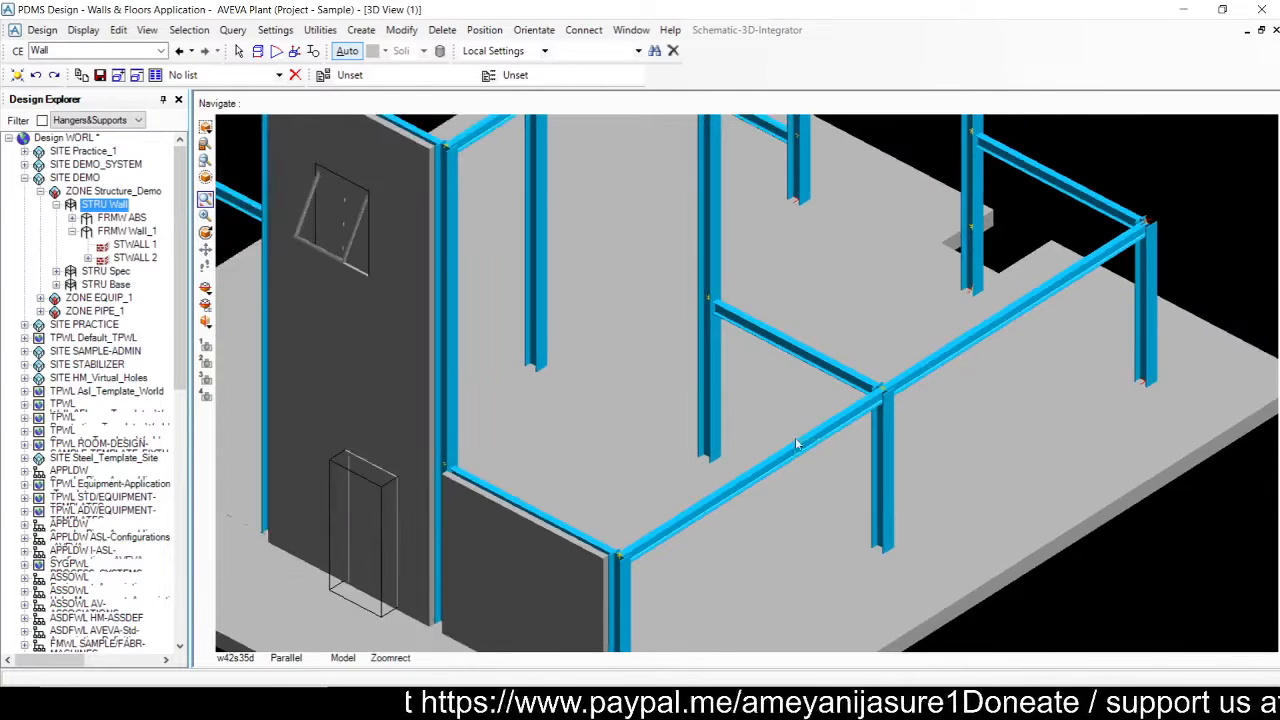
{"action": "middle_click_drag", "start_coordinate": [923, 544], "coordinate": [939, 572]}
{"action": "scroll", "coordinate": [932, 568], "scroll_direction": "down", "scroll_amount": 4}
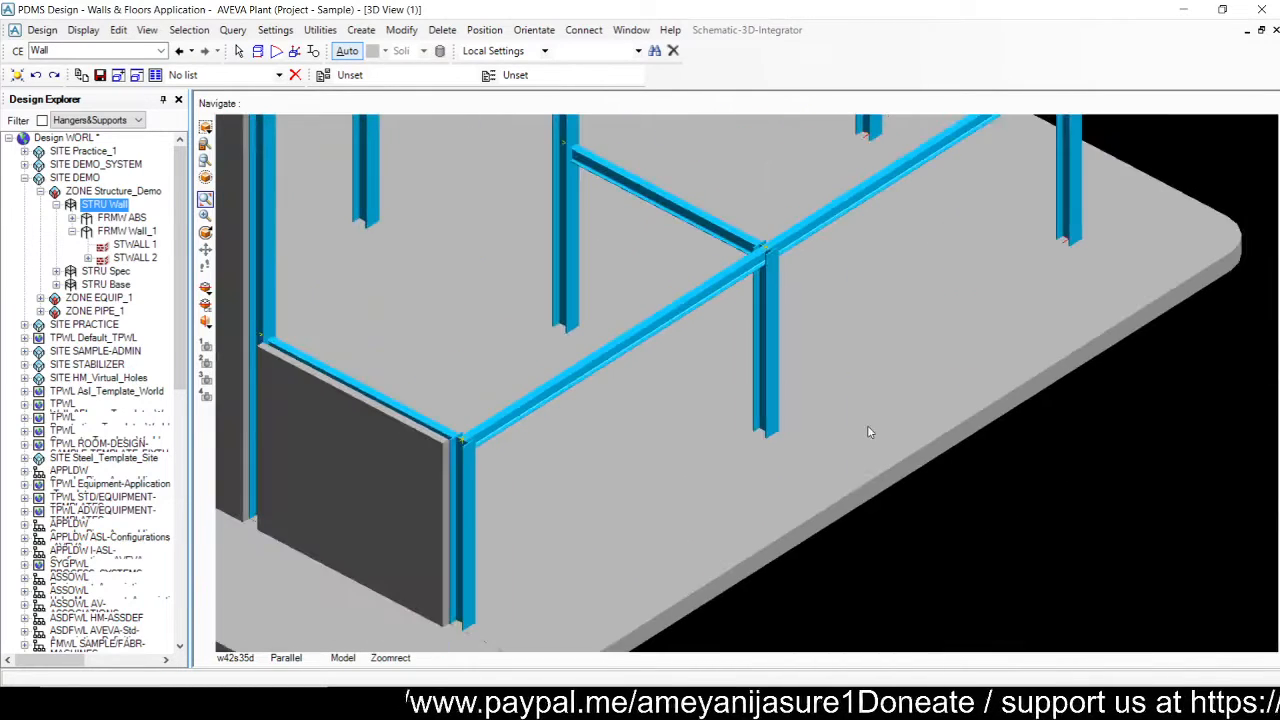
{"action": "left_click", "coordinate": [868, 426]}
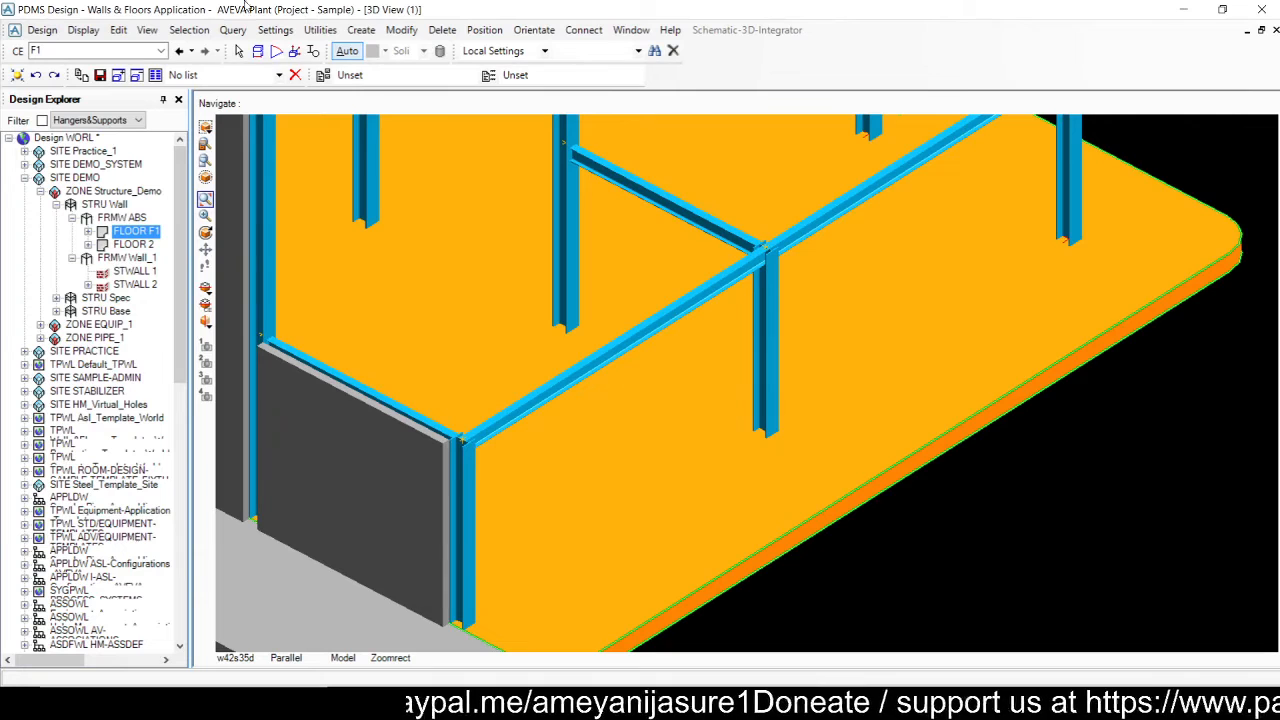
{"action": "left_click", "coordinate": [359, 31]}
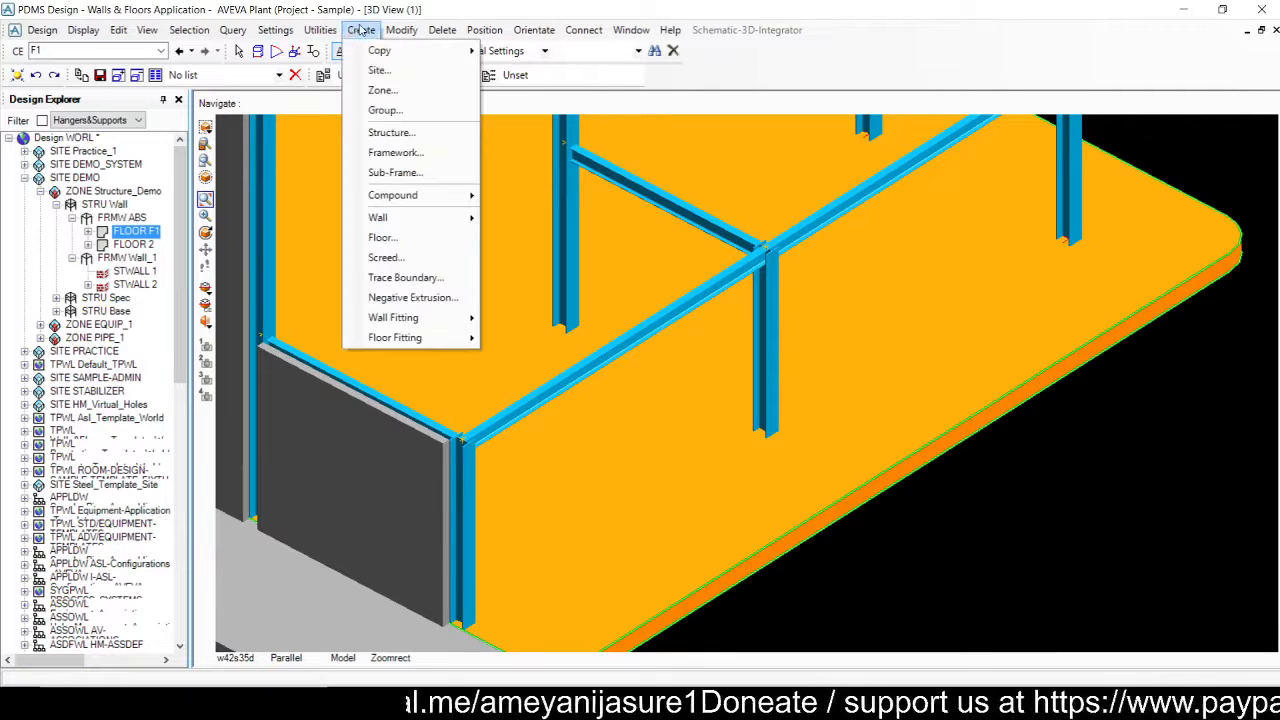
{"action": "left_click", "coordinate": [455, 299]}
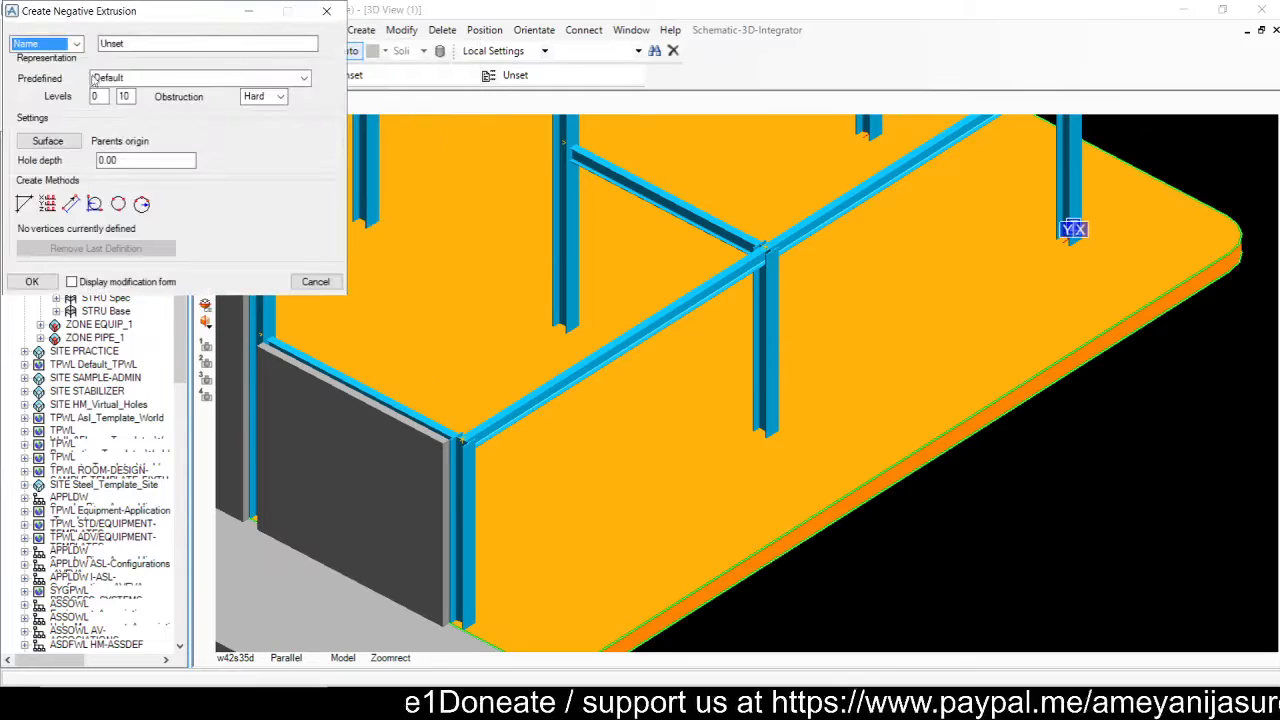
{"action": "left_click_drag", "start_coordinate": [115, 11], "coordinate": [1006, 299]}
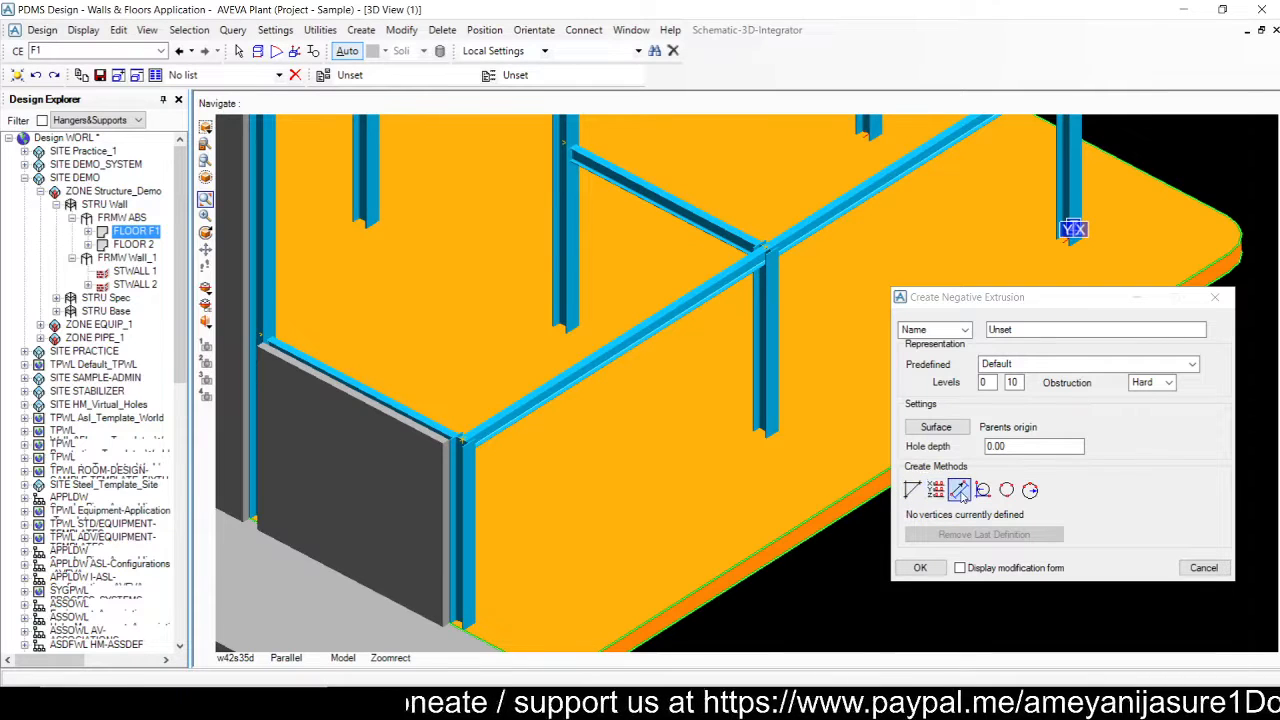
Step: Name the negative extrusion N1
{"action": "right_click", "coordinate": [840, 566]}
{"action": "mouse_move", "coordinate": [899, 474]}
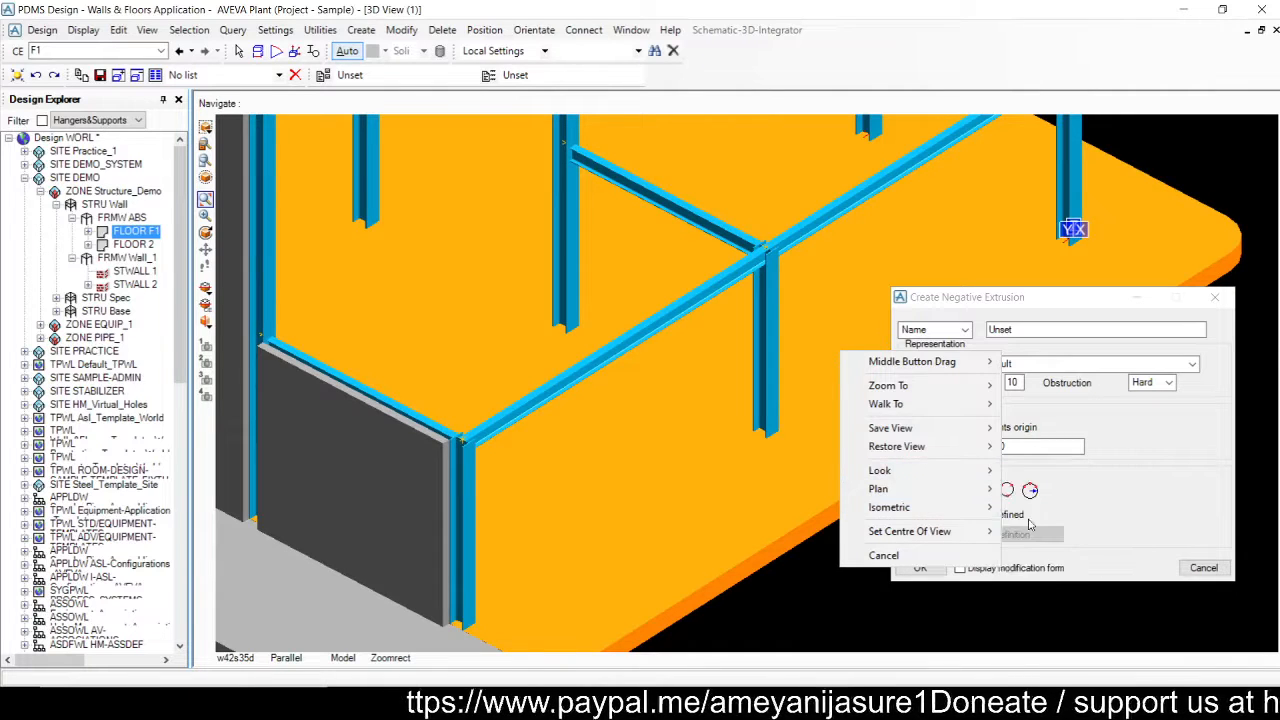
{"action": "mouse_move", "coordinate": [985, 508]}
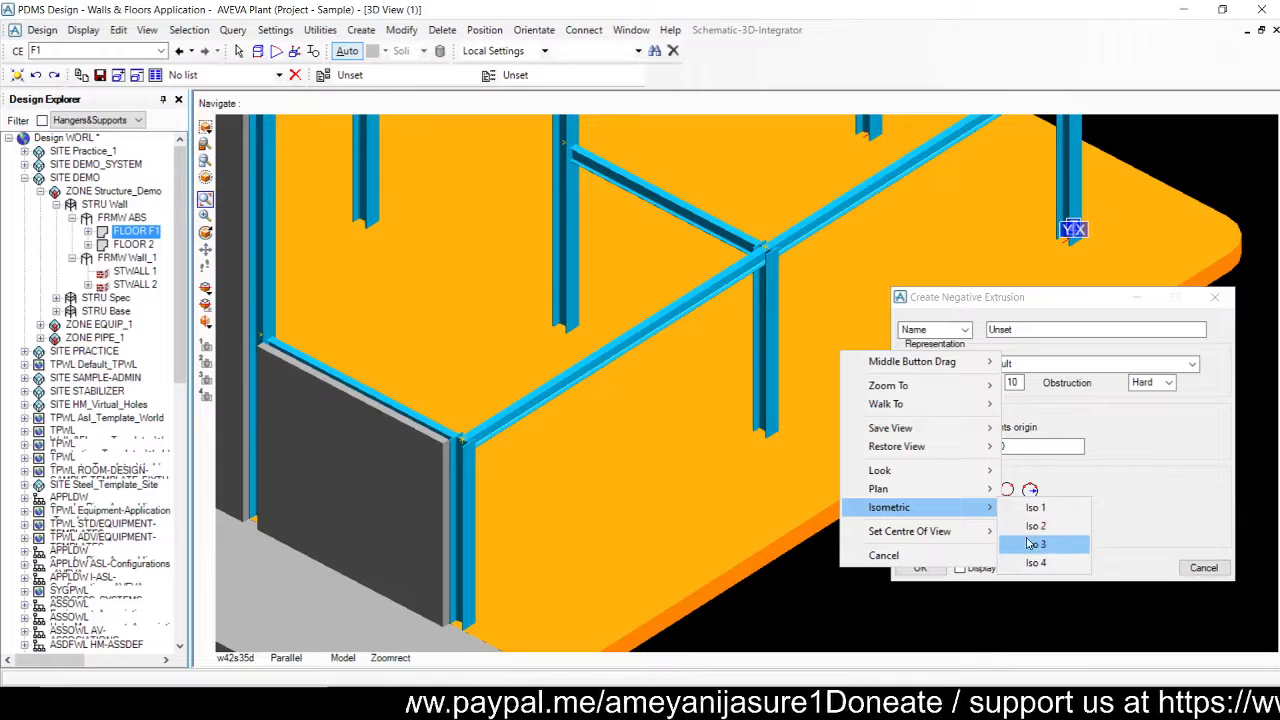
{"action": "left_click", "coordinate": [1035, 544]}
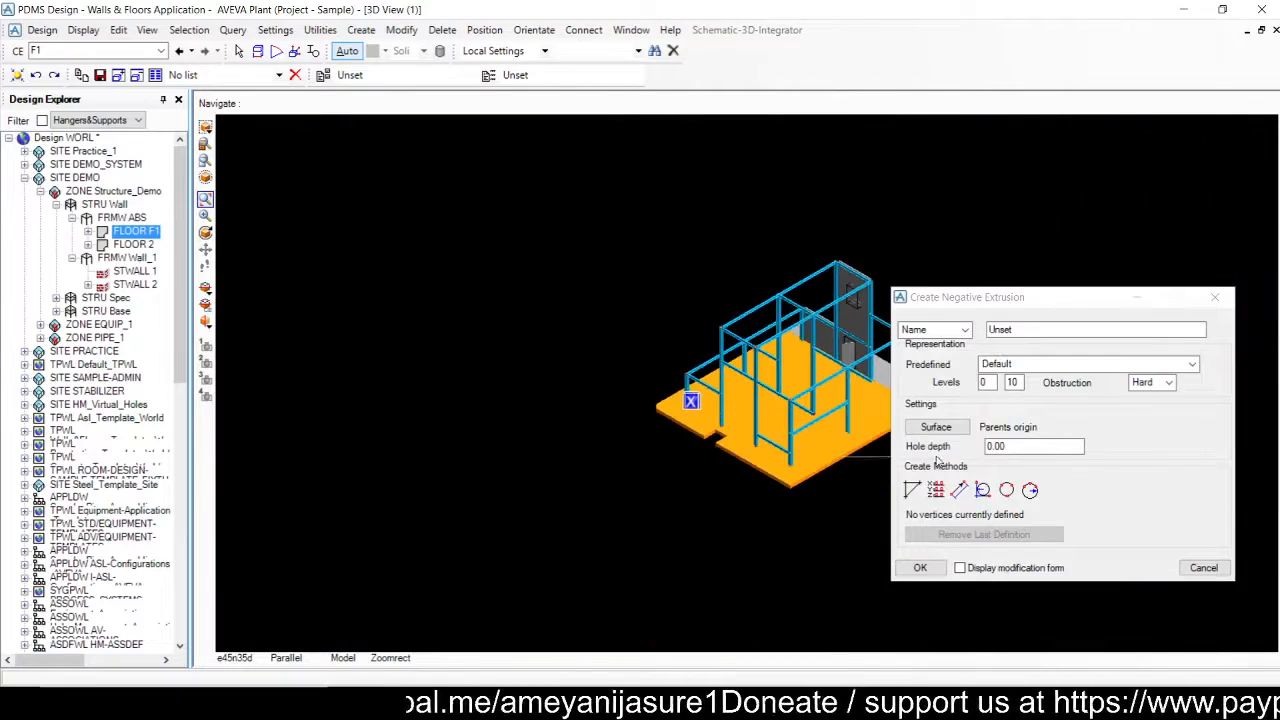
{"action": "scroll", "coordinate": [645, 290], "scroll_direction": "up", "scroll_amount": 5}
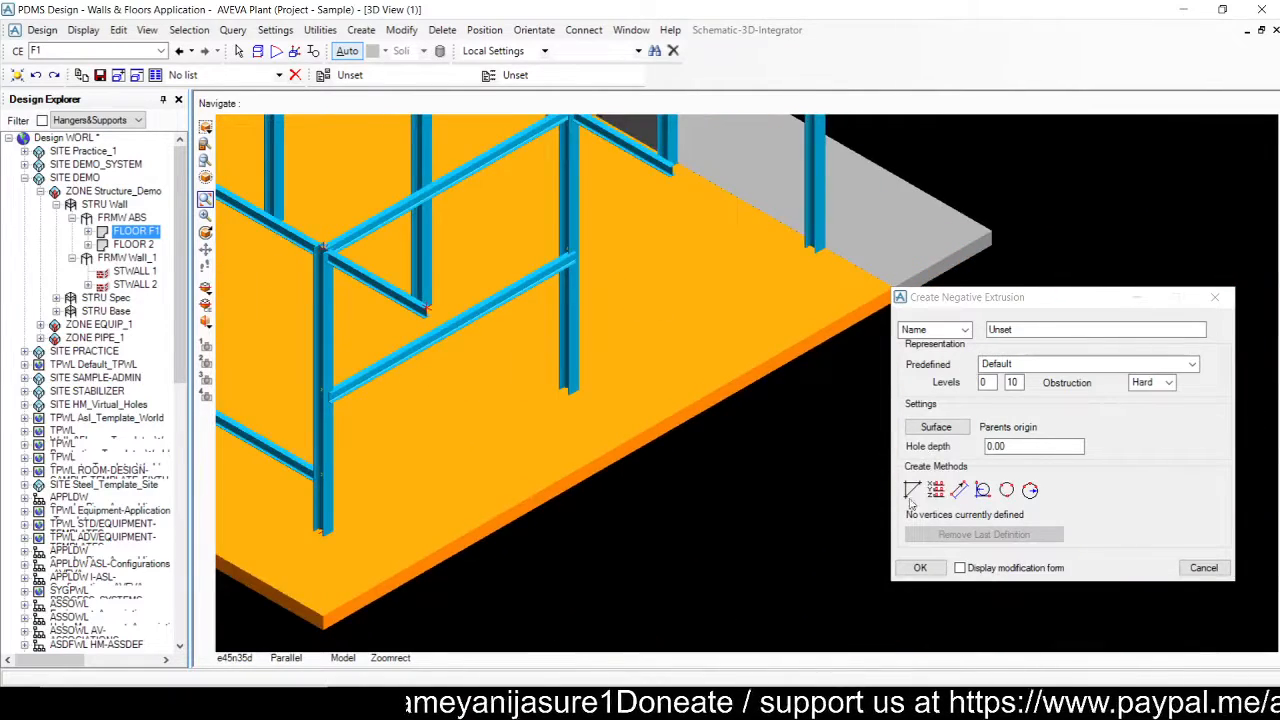
{"action": "left_click_drag", "start_coordinate": [1014, 330], "coordinate": [962, 329]}
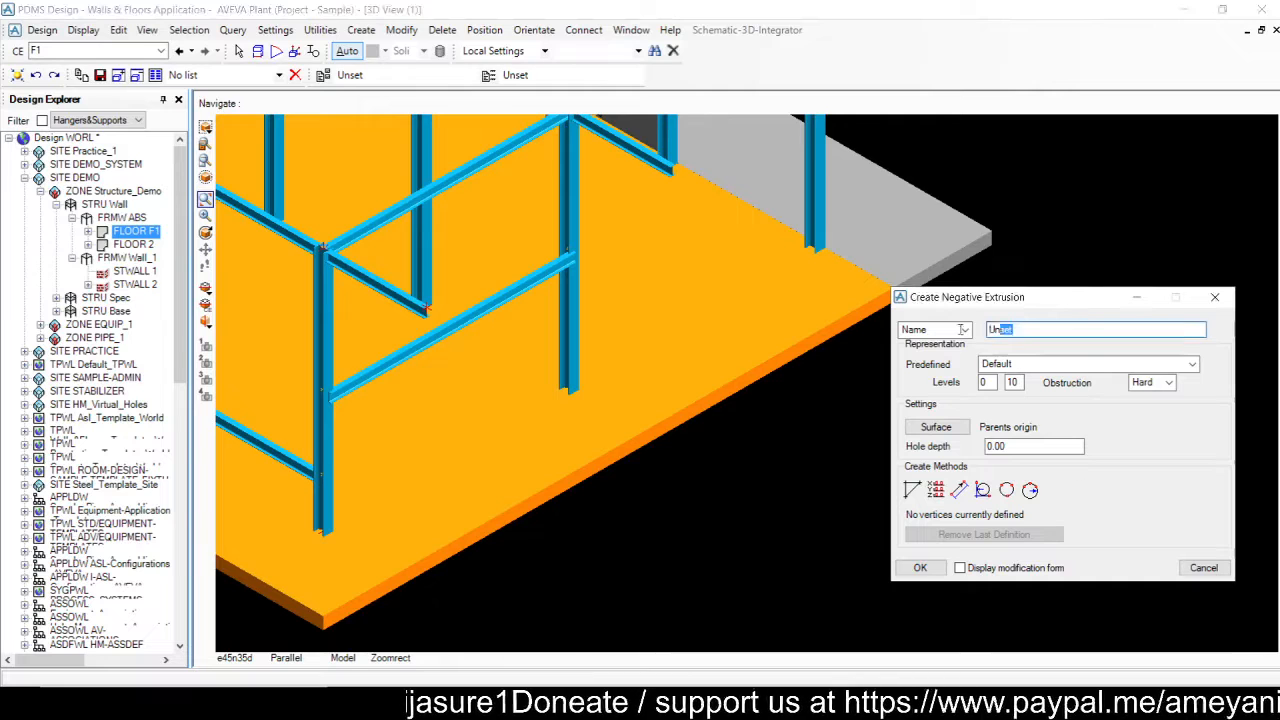
{"action": "left_click", "coordinate": [864, 336]}
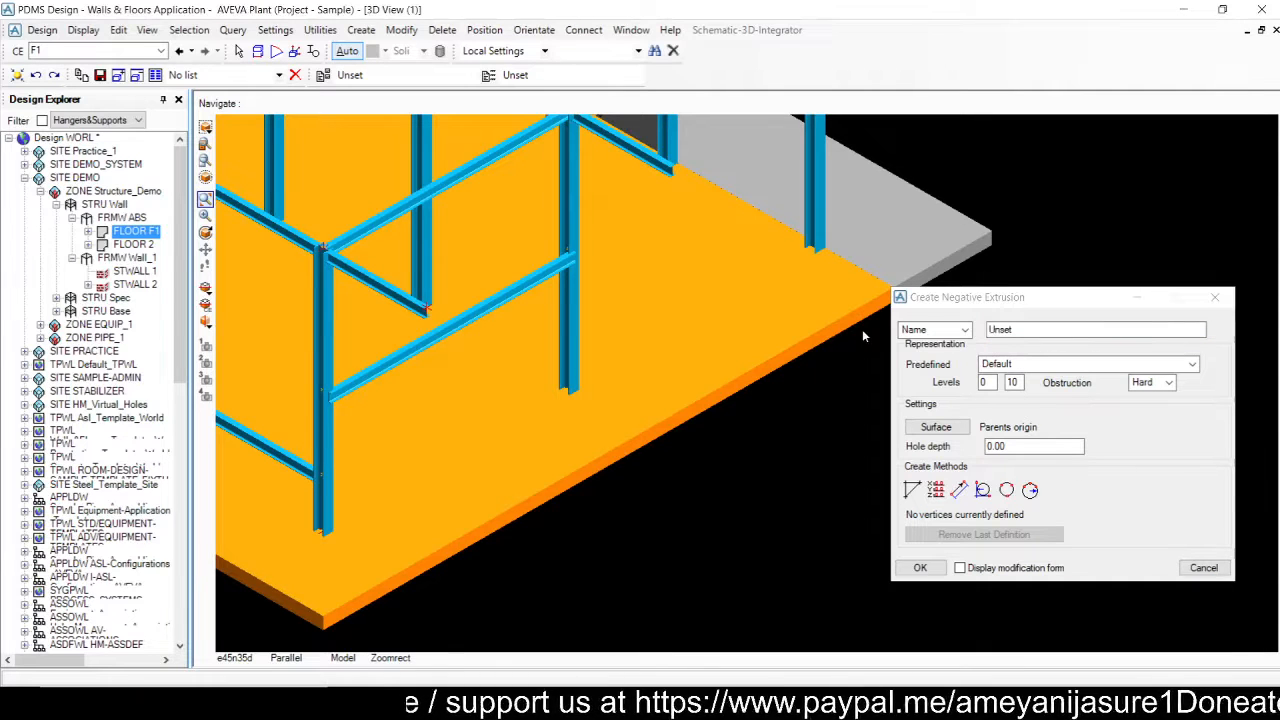
{"action": "double_click", "coordinate": [1057, 333]}
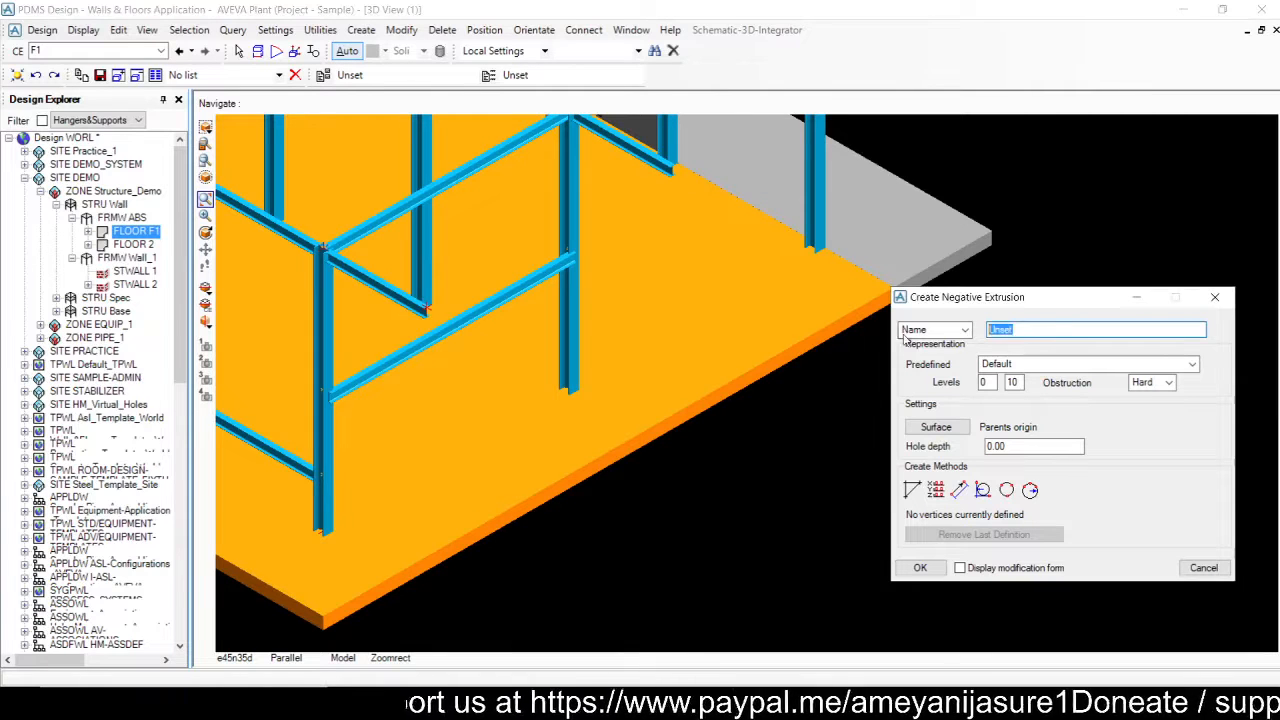
{"action": "type", "text": "N"}
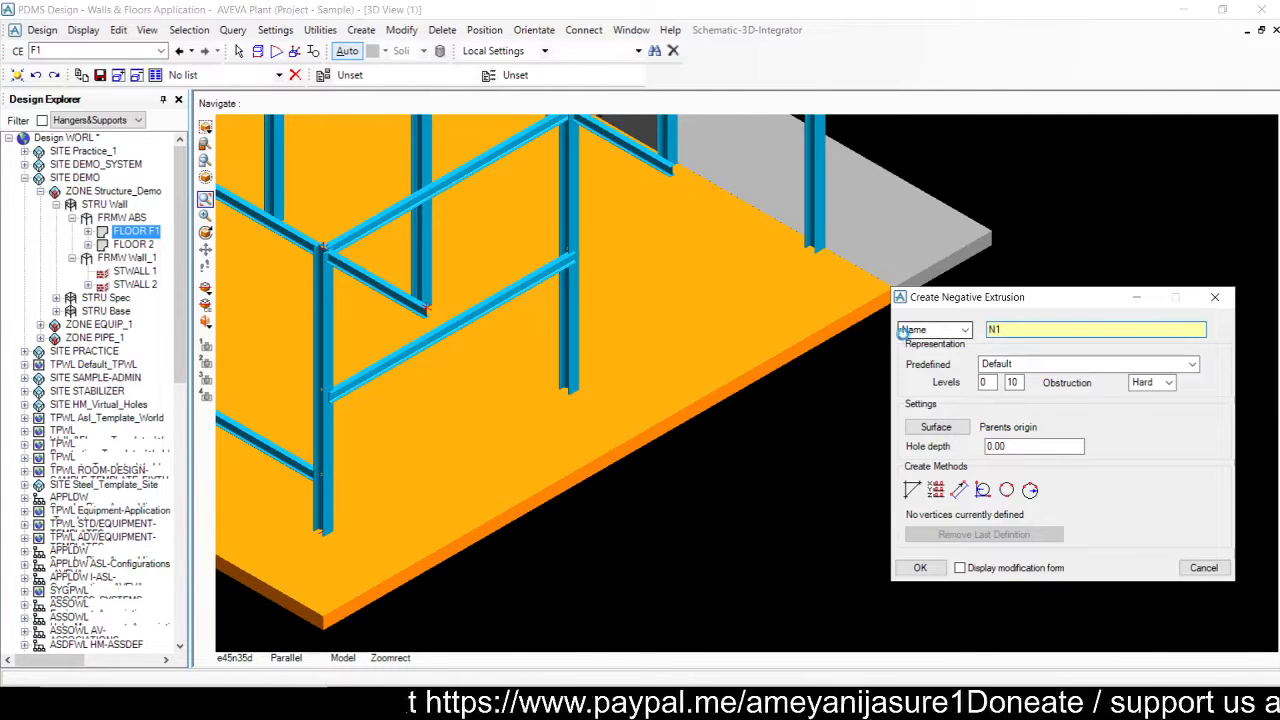
{"action": "type", "text": "1"}
{"action": "key", "text": "Return"}
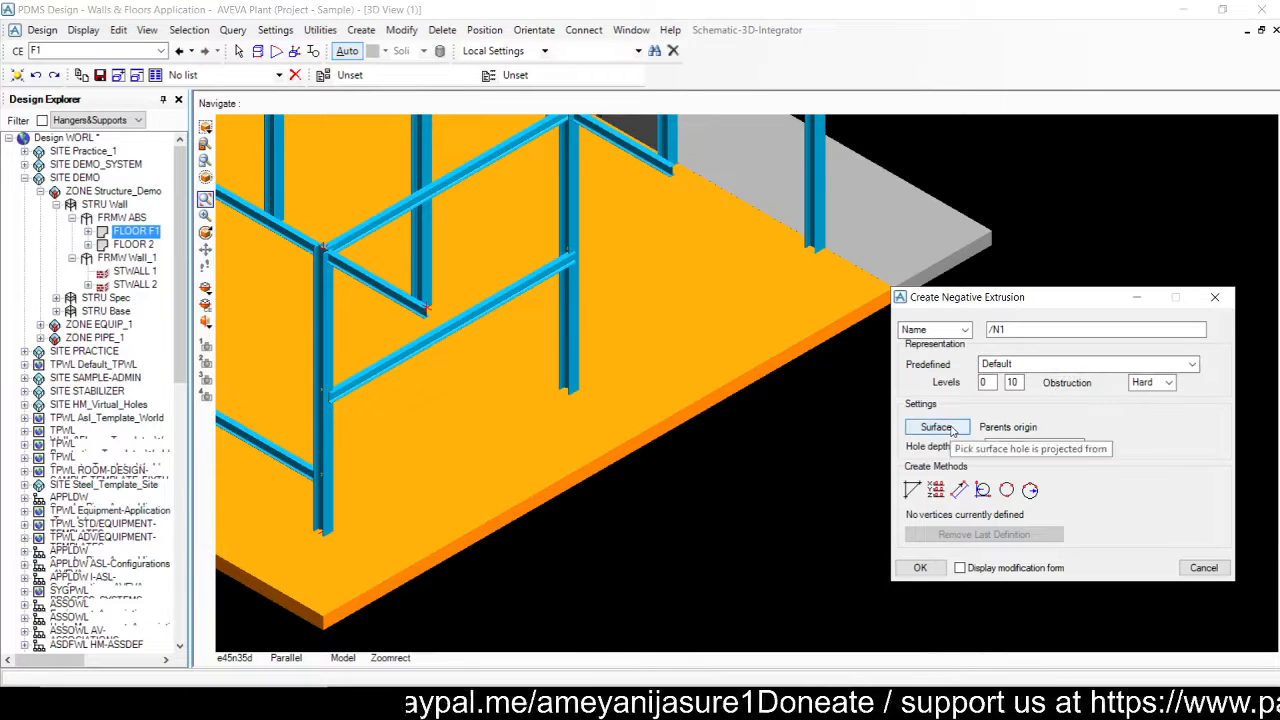
Step: Set the hole depth of the negative extrusion to 500
{"action": "left_click_drag", "start_coordinate": [1007, 446], "coordinate": [964, 447]}
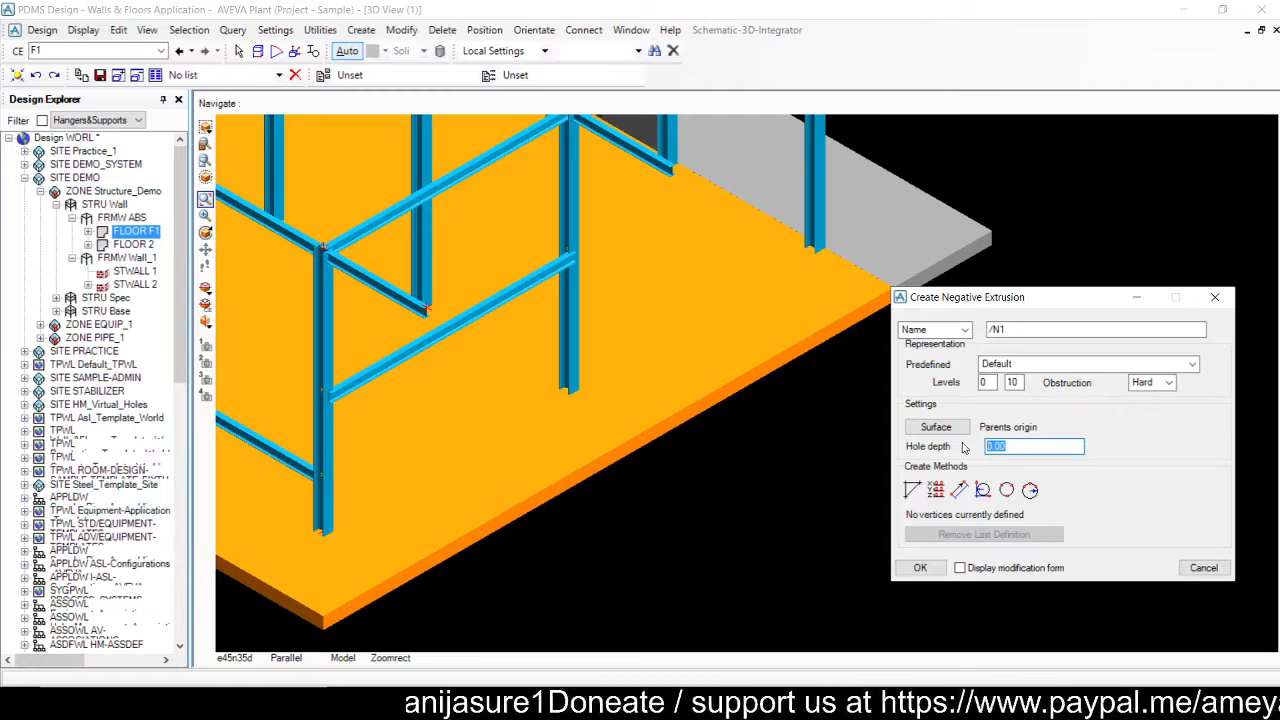
{"action": "type", "text": "500"}
{"action": "key", "text": "Return"}
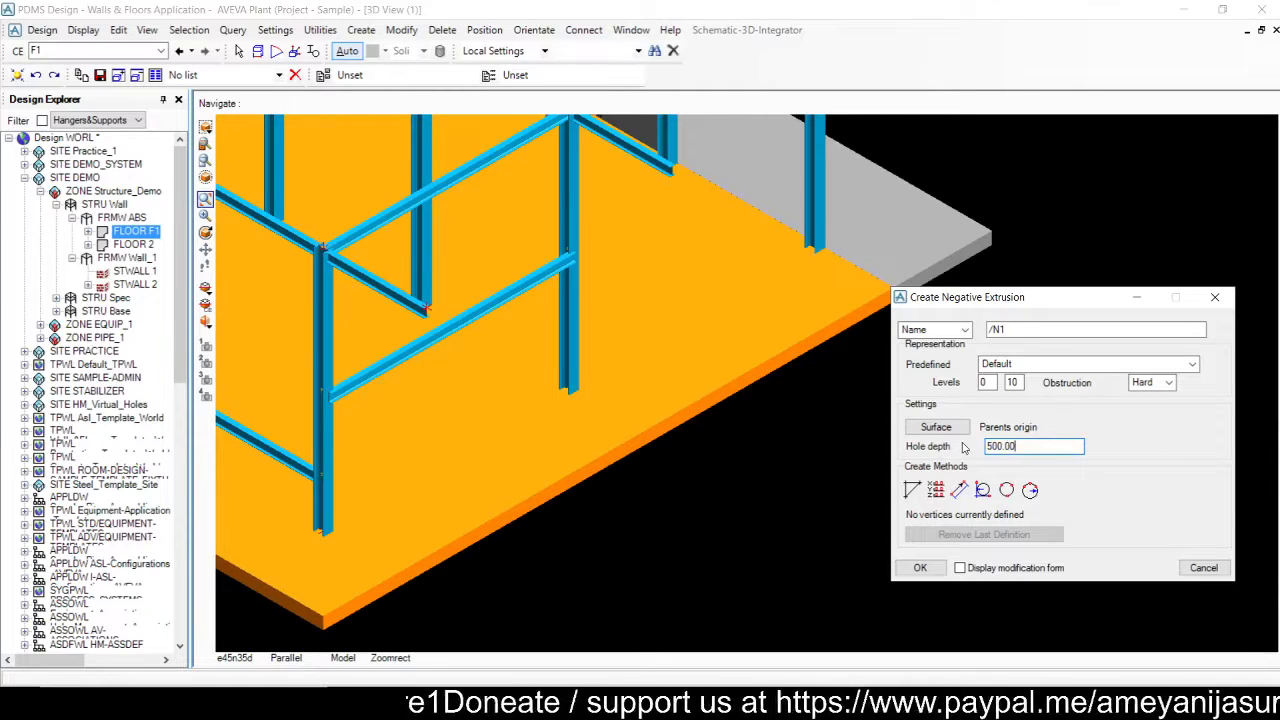
Step: Place the first vertex of the negative extrusion at the midpoint of the floor's front edge, using Mid-Point snapping
{"action": "left_click", "coordinate": [912, 492]}
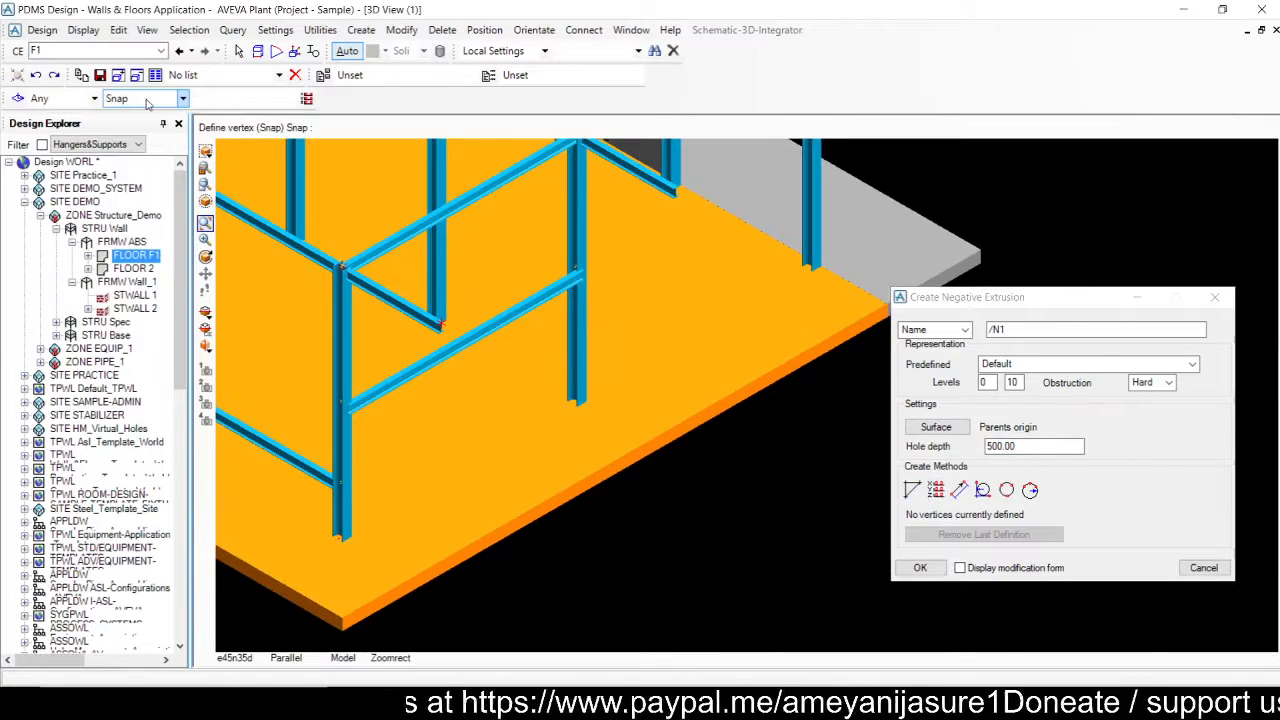
{"action": "left_click", "coordinate": [147, 100]}
{"action": "left_click", "coordinate": [130, 147]}
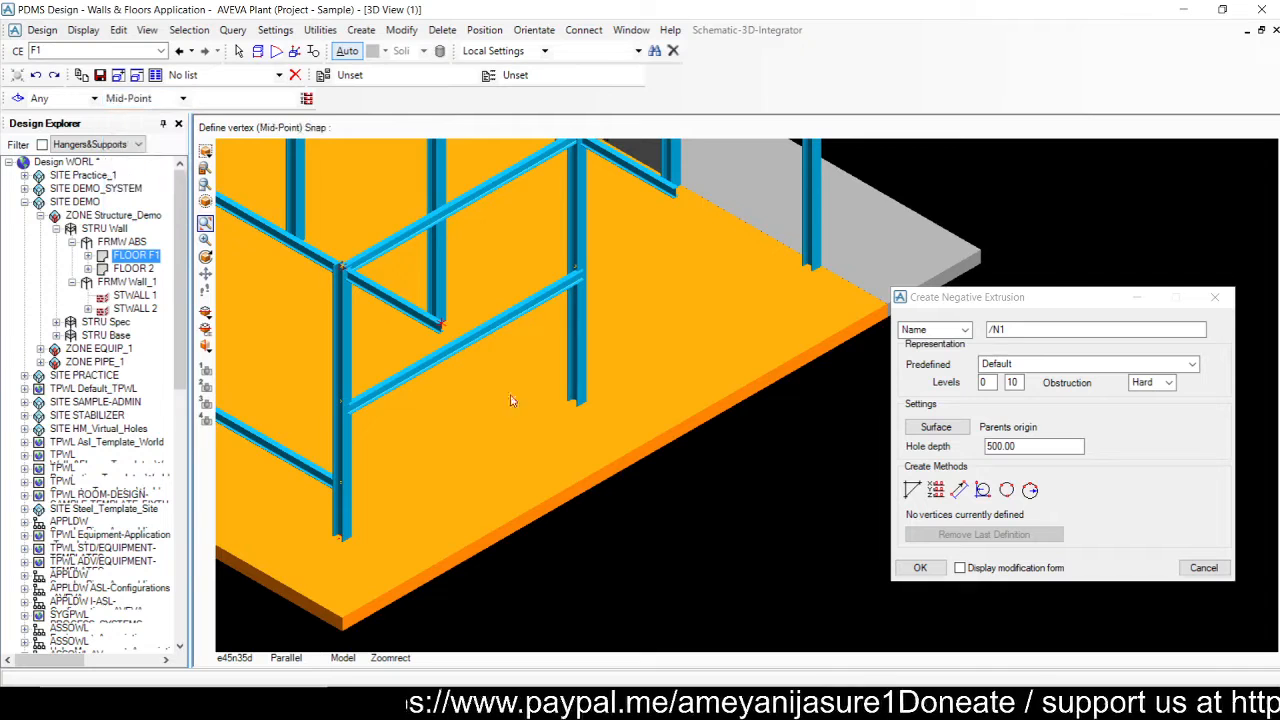
{"action": "left_click", "coordinate": [598, 478]}
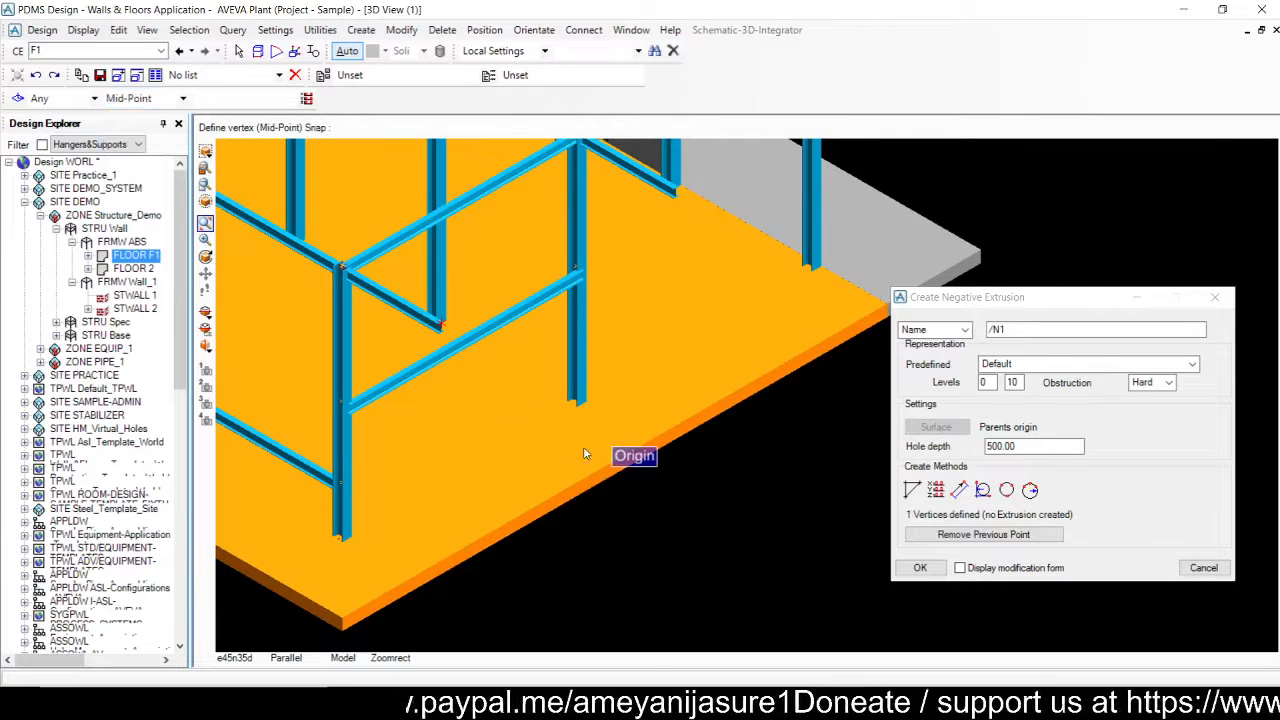
Step: Add the second vertex by direction and distance, E and 1000 from the origin vertex
{"action": "scroll", "coordinate": [610, 480], "scroll_direction": "up", "scroll_amount": 3}
{"action": "scroll", "coordinate": [612, 470], "scroll_direction": "down", "scroll_amount": 2}
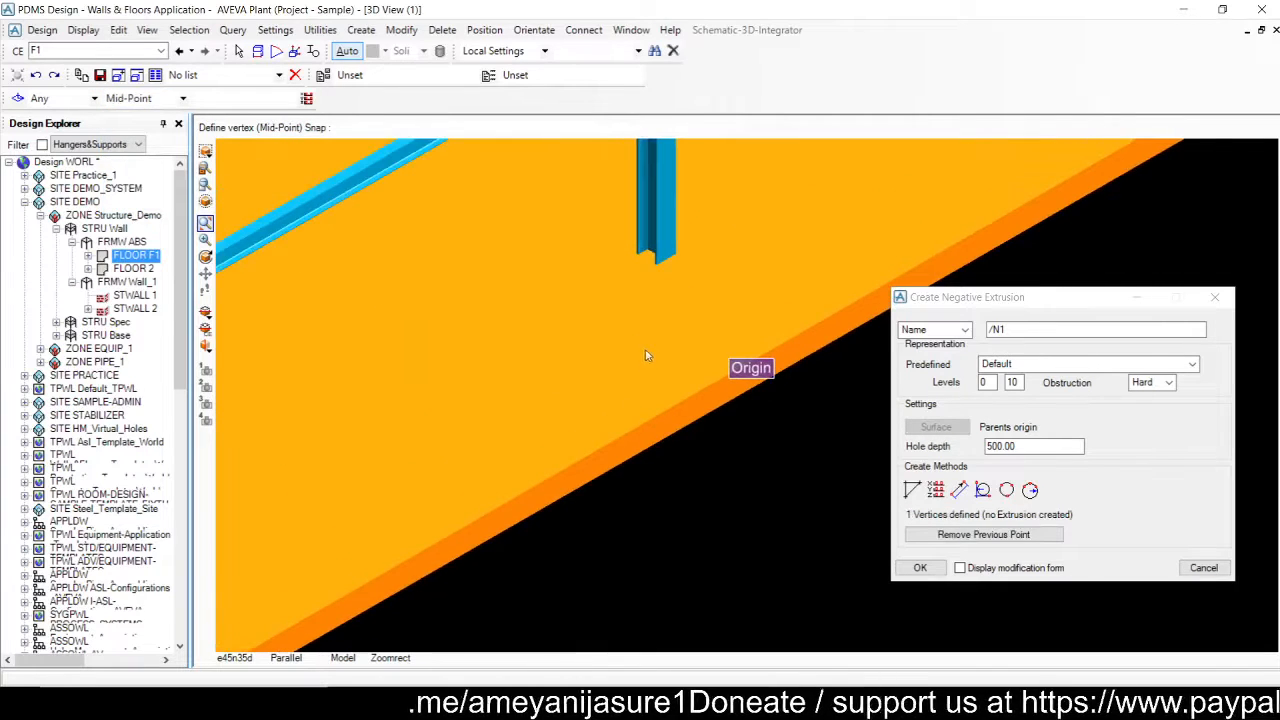
{"action": "scroll", "coordinate": [788, 423], "scroll_direction": "up", "scroll_amount": 2}
{"action": "scroll", "coordinate": [700, 404], "scroll_direction": "down", "scroll_amount": 2}
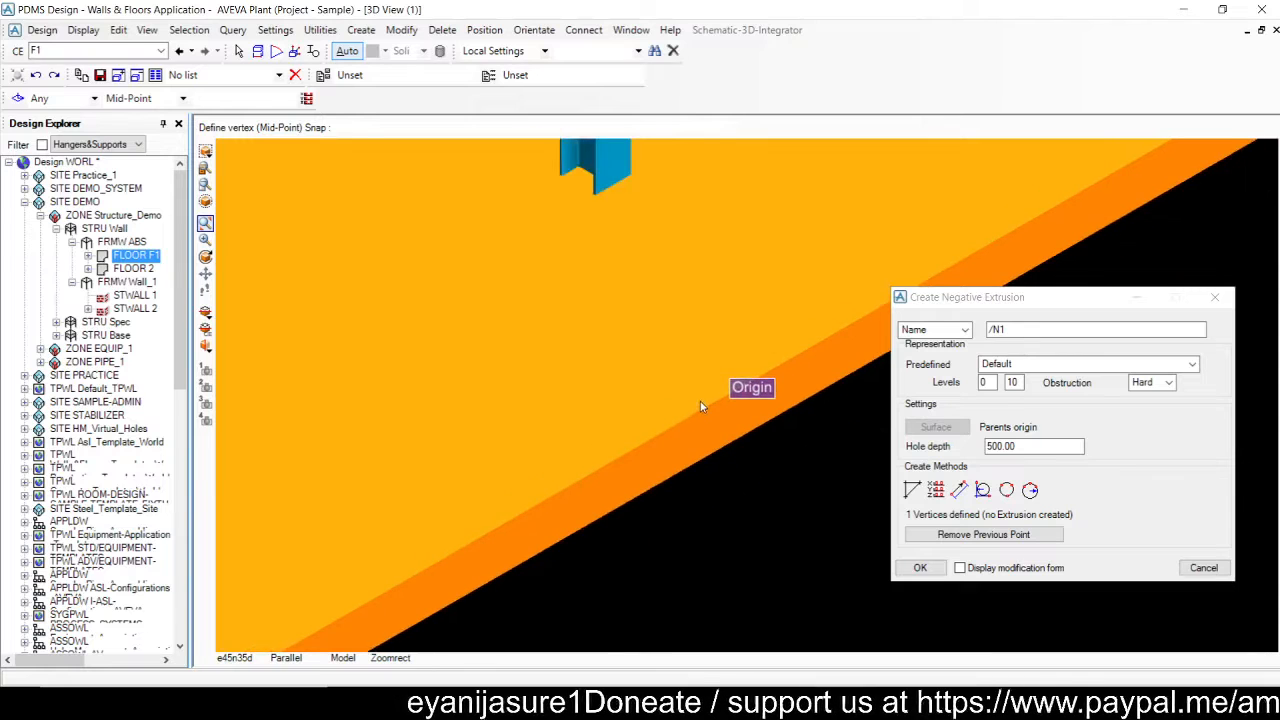
{"action": "scroll", "coordinate": [700, 401], "scroll_direction": "down", "scroll_amount": 1}
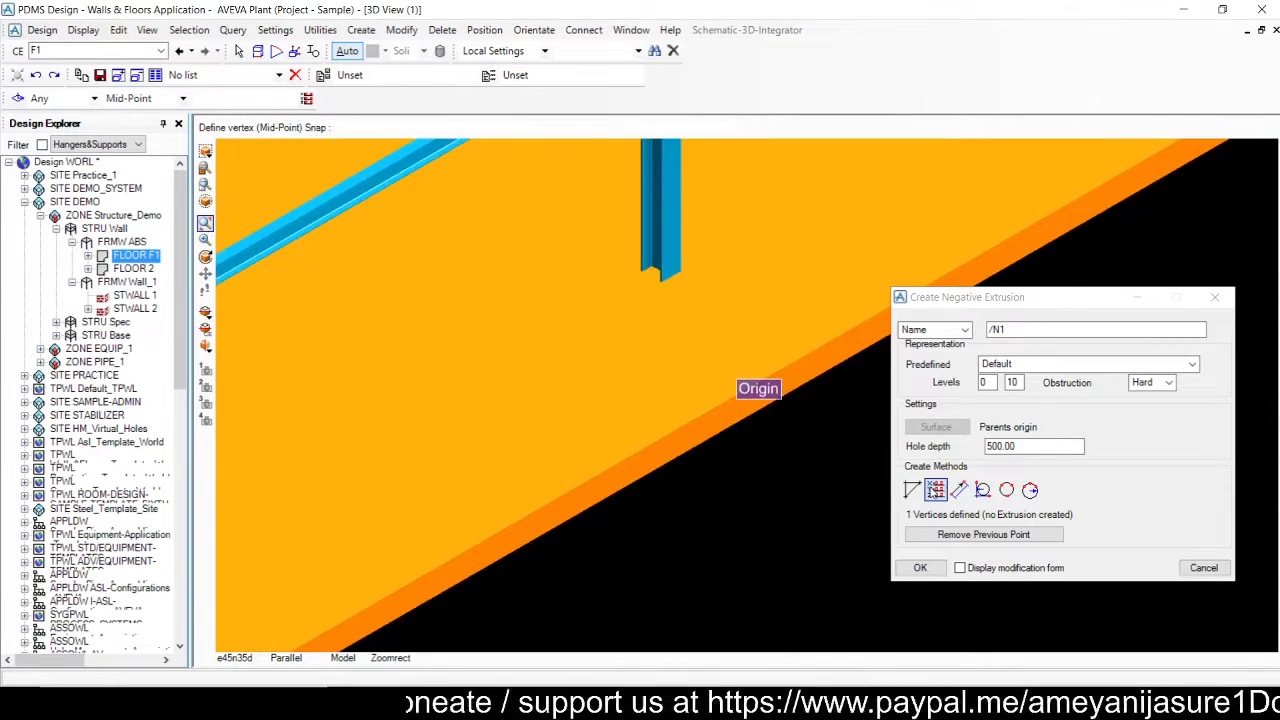
{"action": "left_click", "coordinate": [959, 489]}
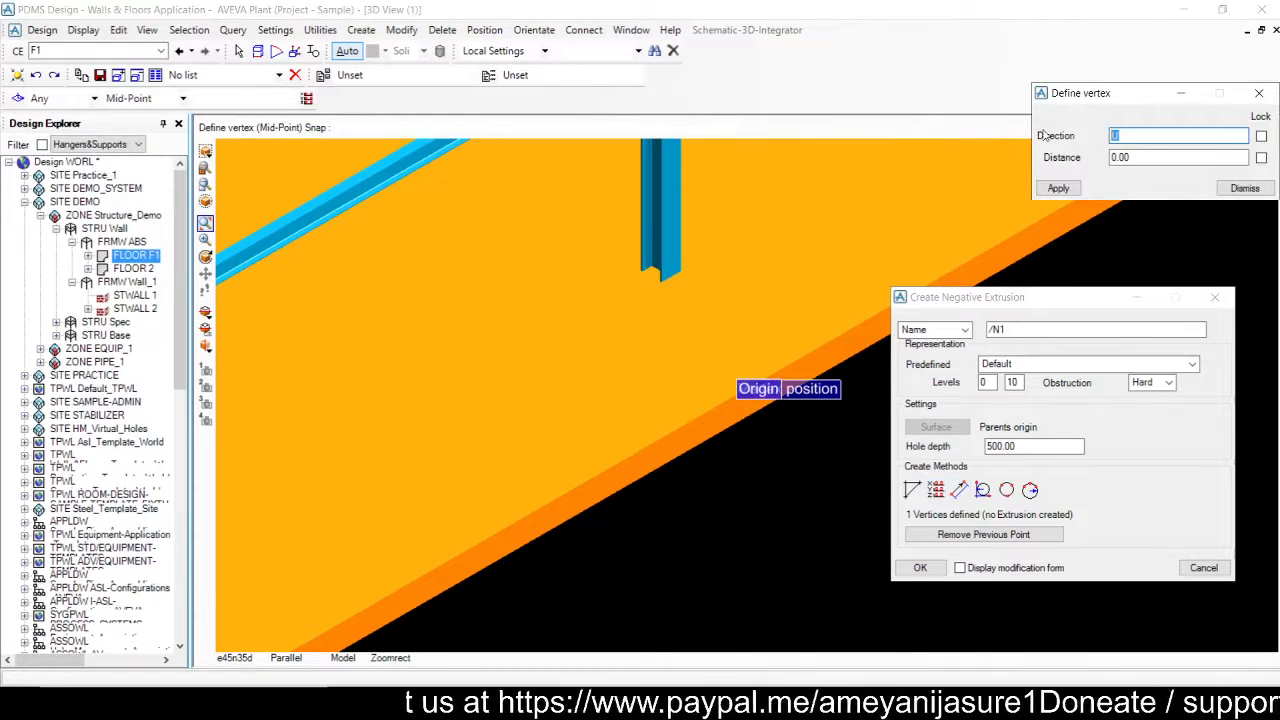
{"action": "type", "text": "E"}
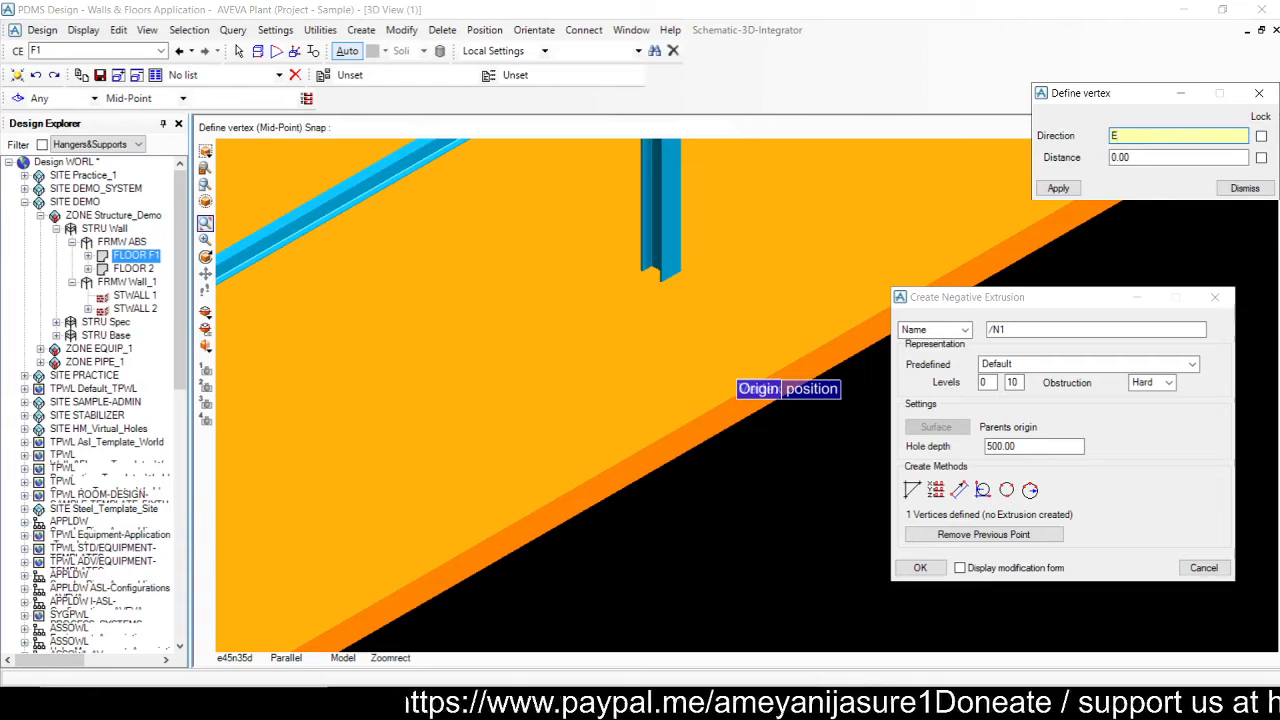
{"action": "key", "text": "Tab"}
{"action": "key", "text": "BackSpace"}
{"action": "key", "text": "BackSpace"}
{"action": "key", "text": "BackSpace"}
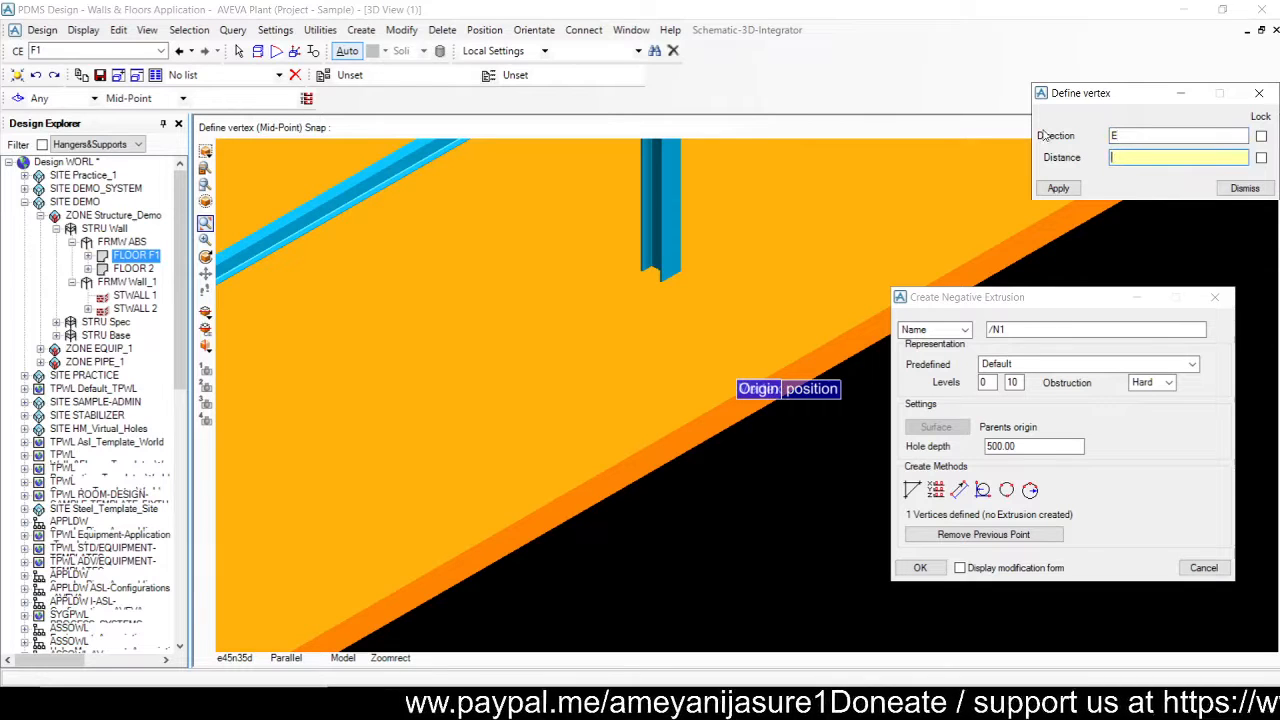
{"action": "type", "text": "1000"}
{"action": "key", "text": "Return"}
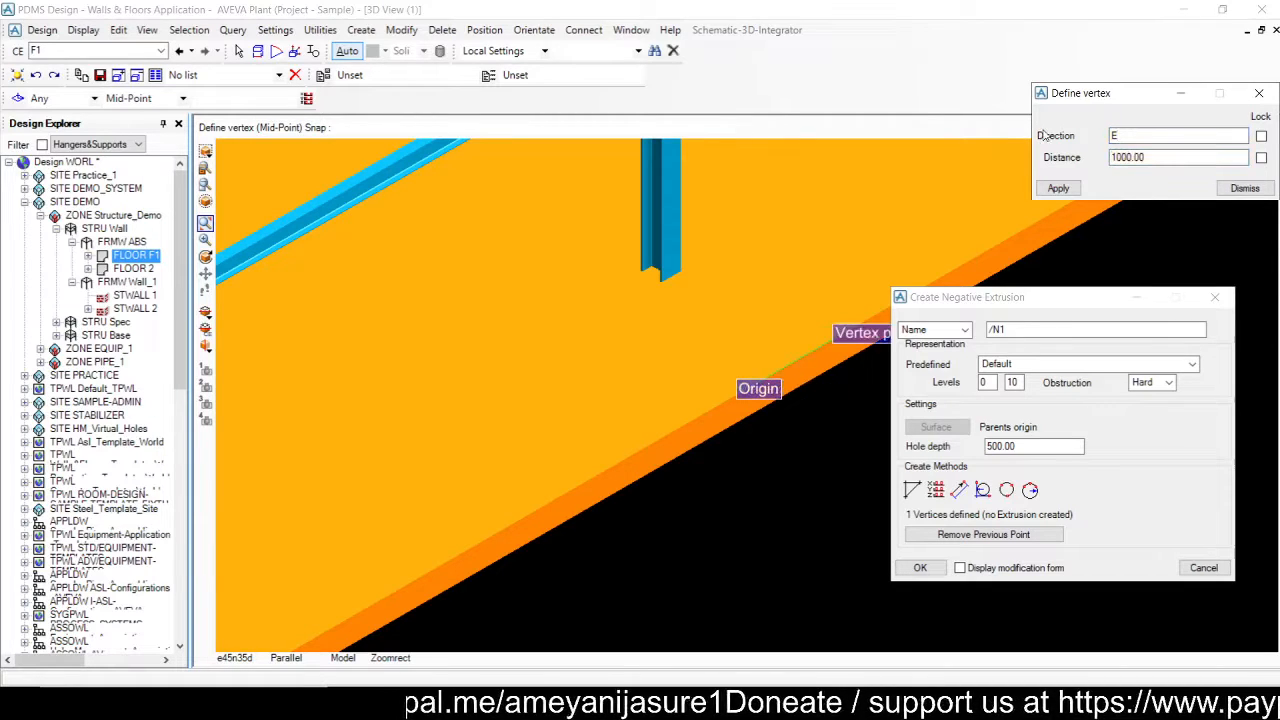
{"action": "scroll", "coordinate": [750, 272], "scroll_direction": "down", "scroll_amount": 2}
{"action": "scroll", "coordinate": [817, 400], "scroll_direction": "up", "scroll_amount": 2}
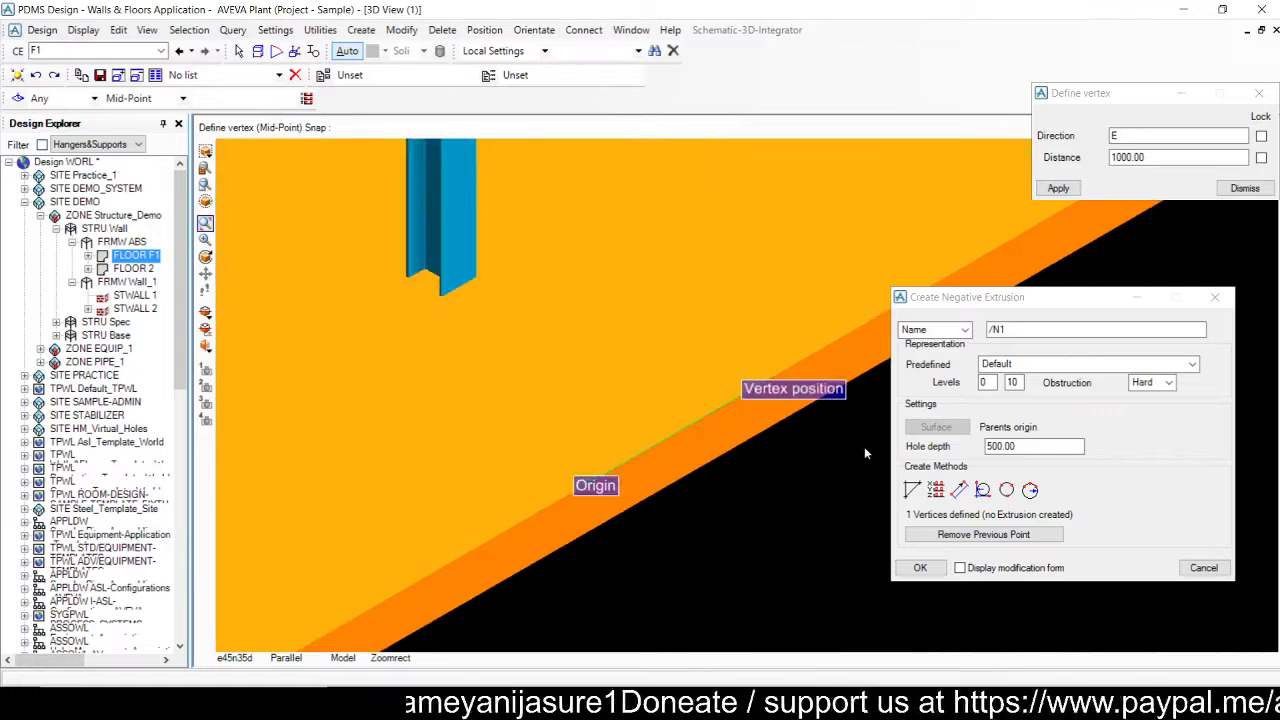
{"action": "left_click", "coordinate": [1057, 189]}
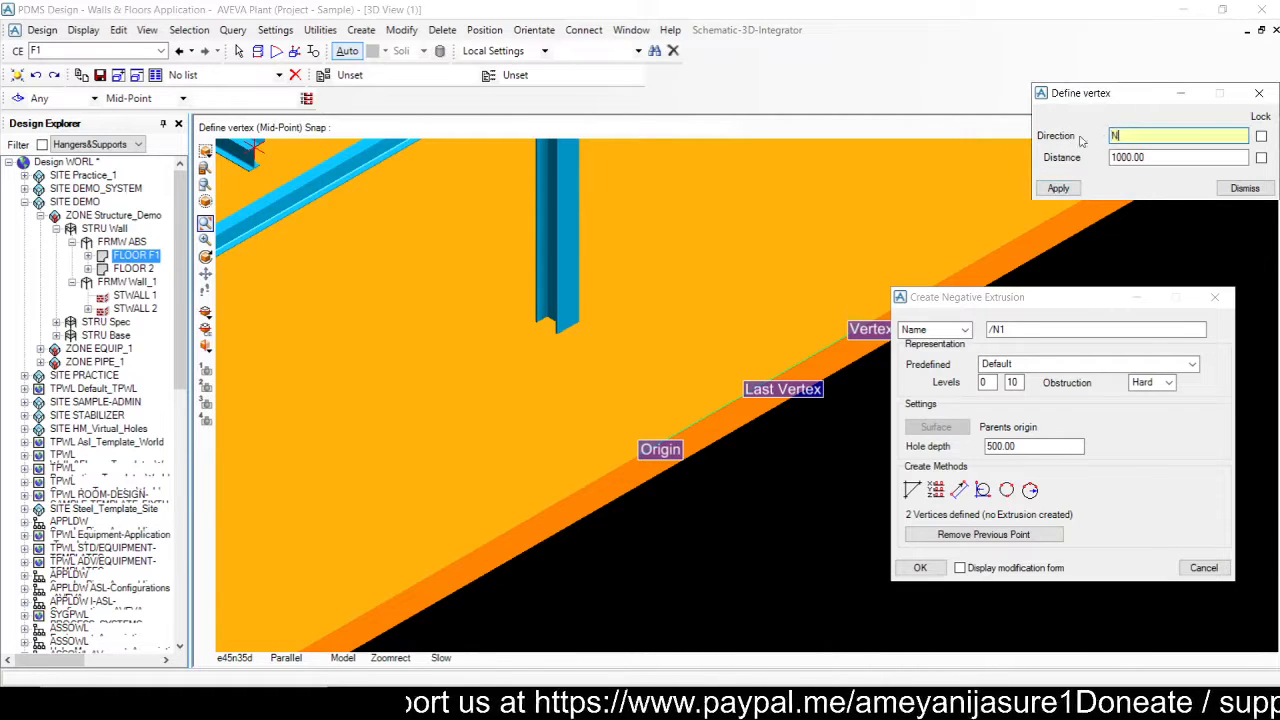
Step: Add the third vertex in direction N at a distance of 1000 from the second vertex
{"action": "type", "text": "N"}
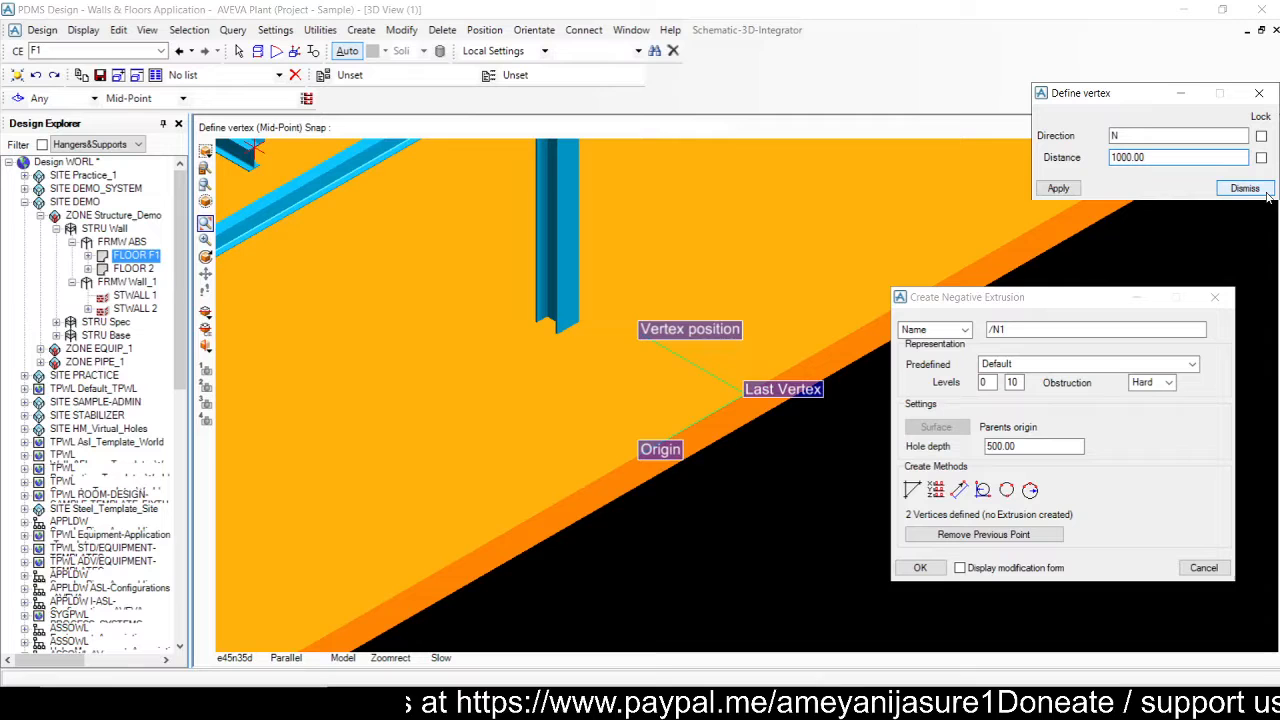
{"action": "left_click", "coordinate": [1057, 189]}
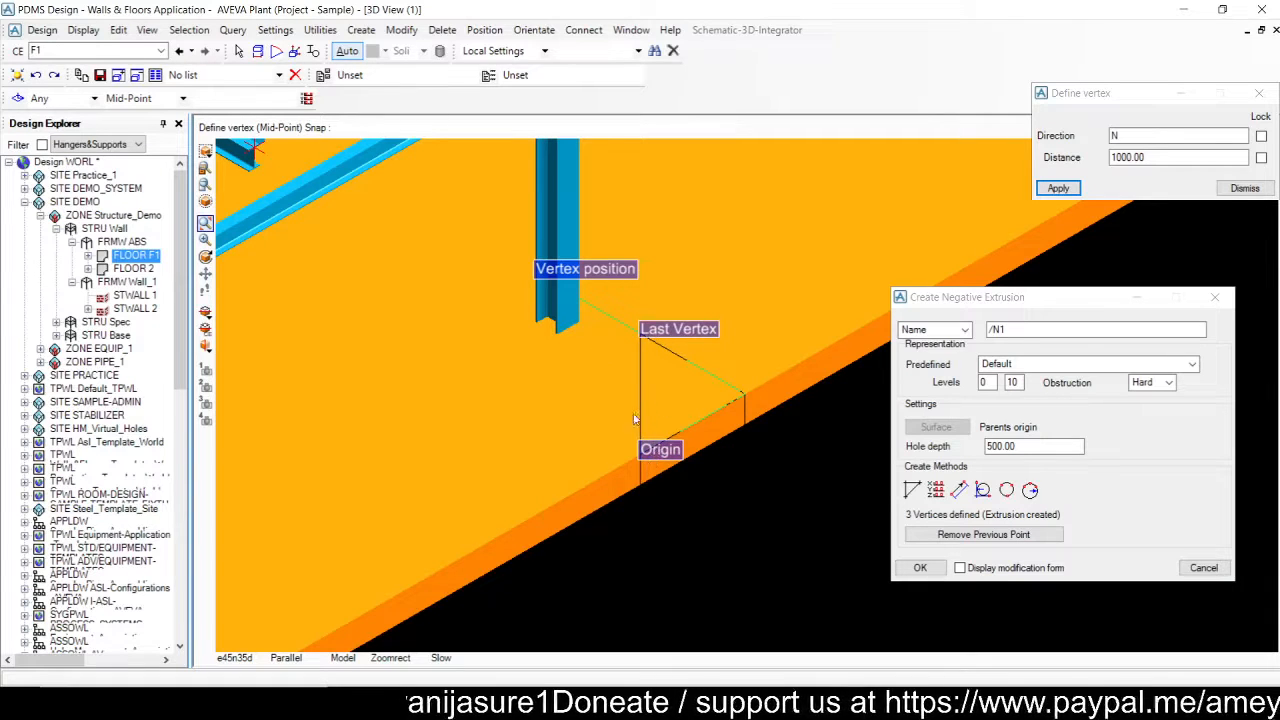
Step: Add the fourth vertex of the negative extrusion in direction W at a distance of 1000 from the third vertex
{"action": "left_click", "coordinate": [1112, 138]}
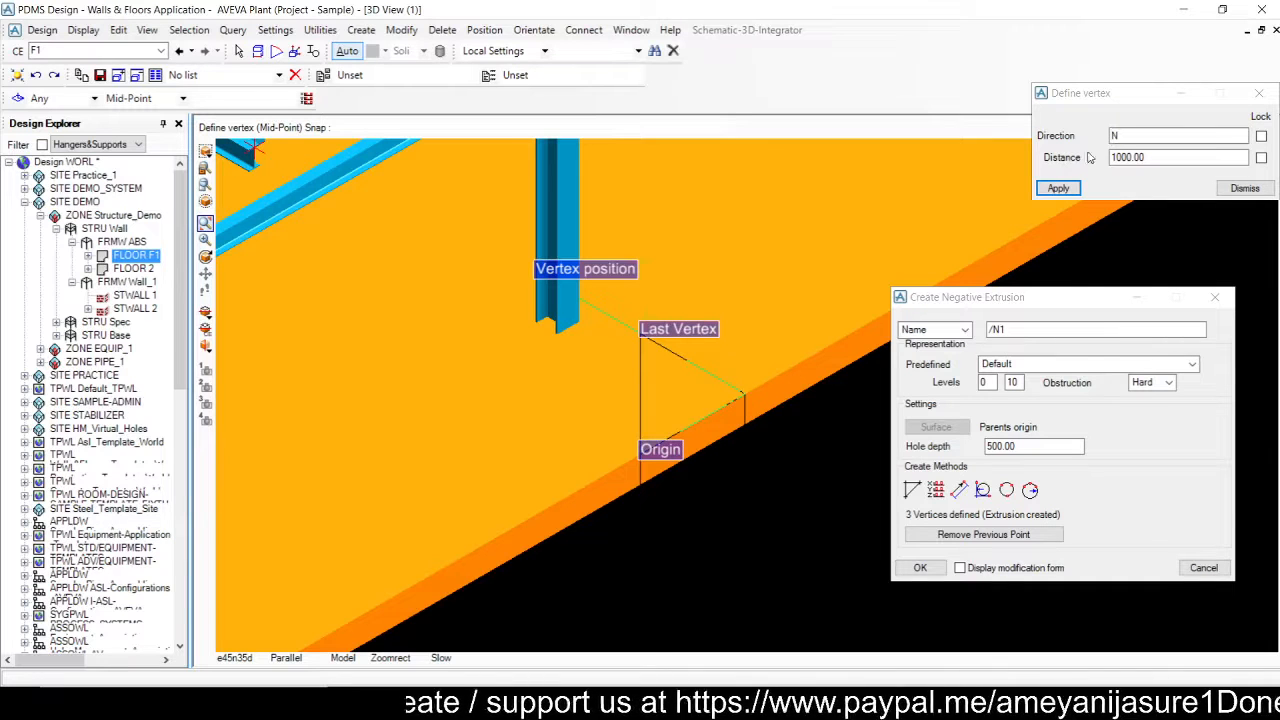
{"action": "double_click", "coordinate": [1123, 135]}
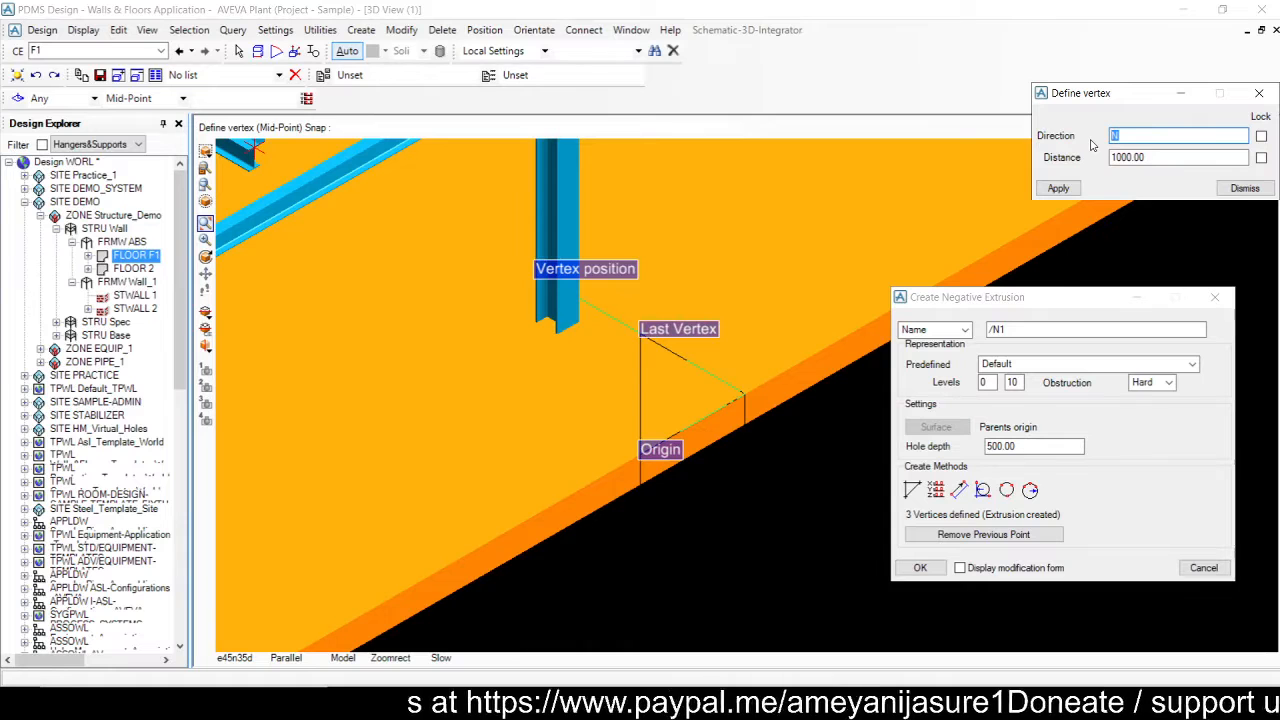
{"action": "type", "text": "W"}
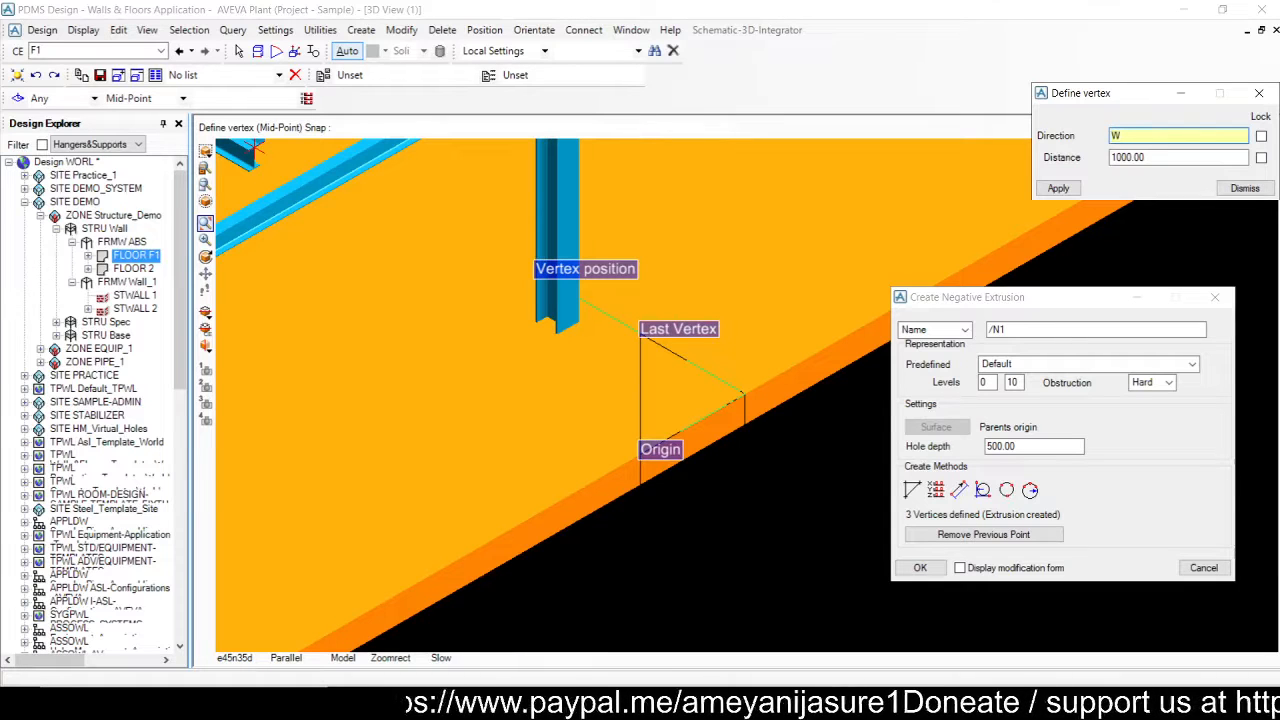
{"action": "key", "text": "Tab"}
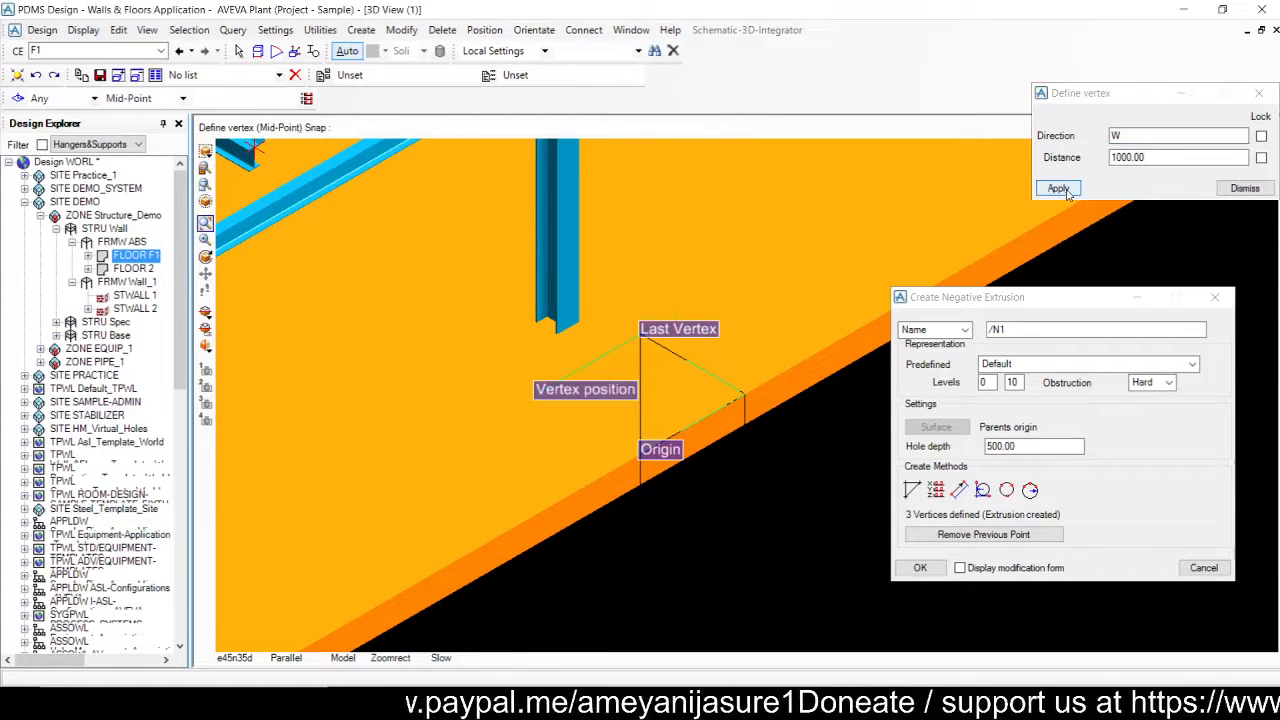
{"action": "left_click", "coordinate": [1062, 189]}
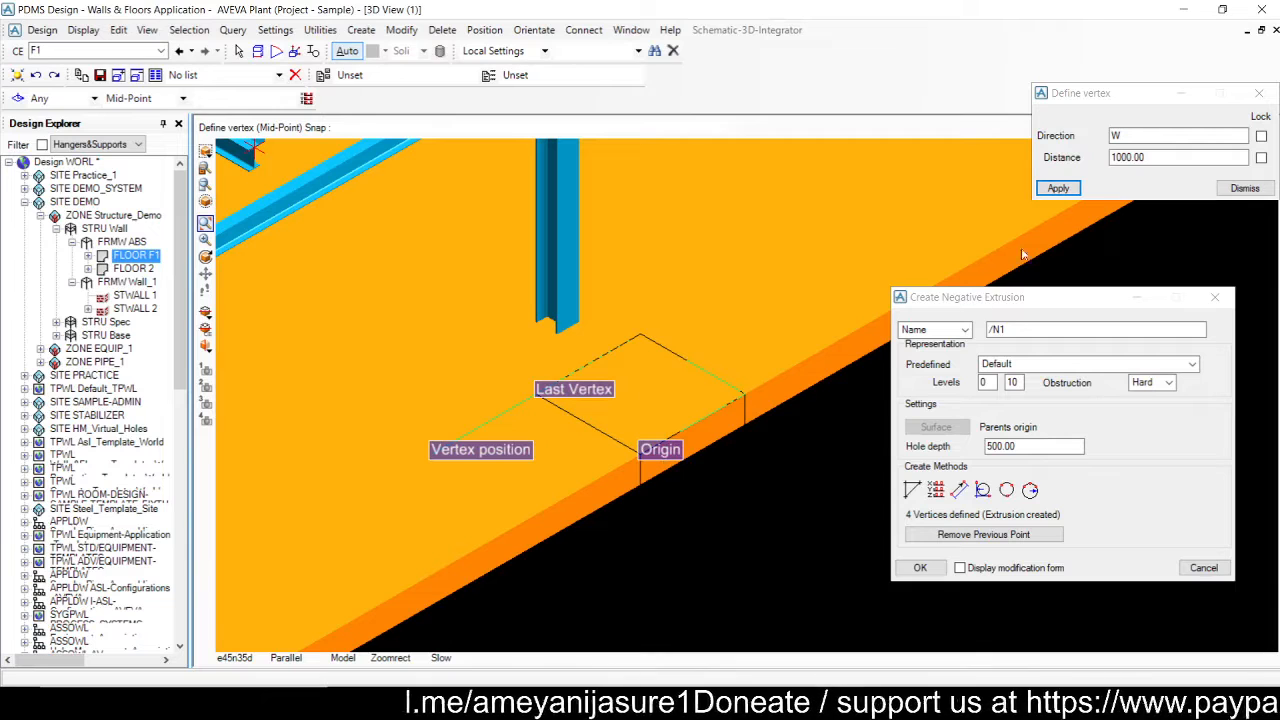
Step: Close the outline with a vertex in direction S at a distance of 1000, and create the negative extrusion N1
{"action": "double_click", "coordinate": [1116, 136]}
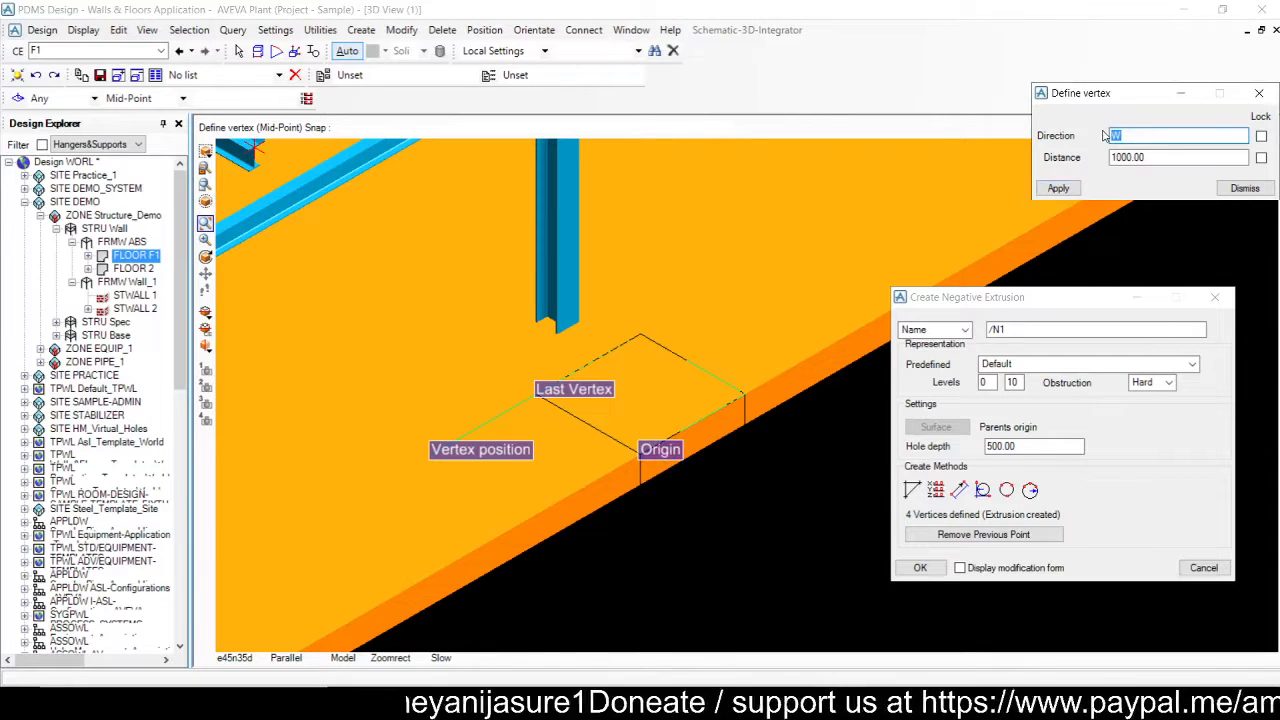
{"action": "type", "text": "S"}
{"action": "left_click", "coordinate": [1059, 189]}
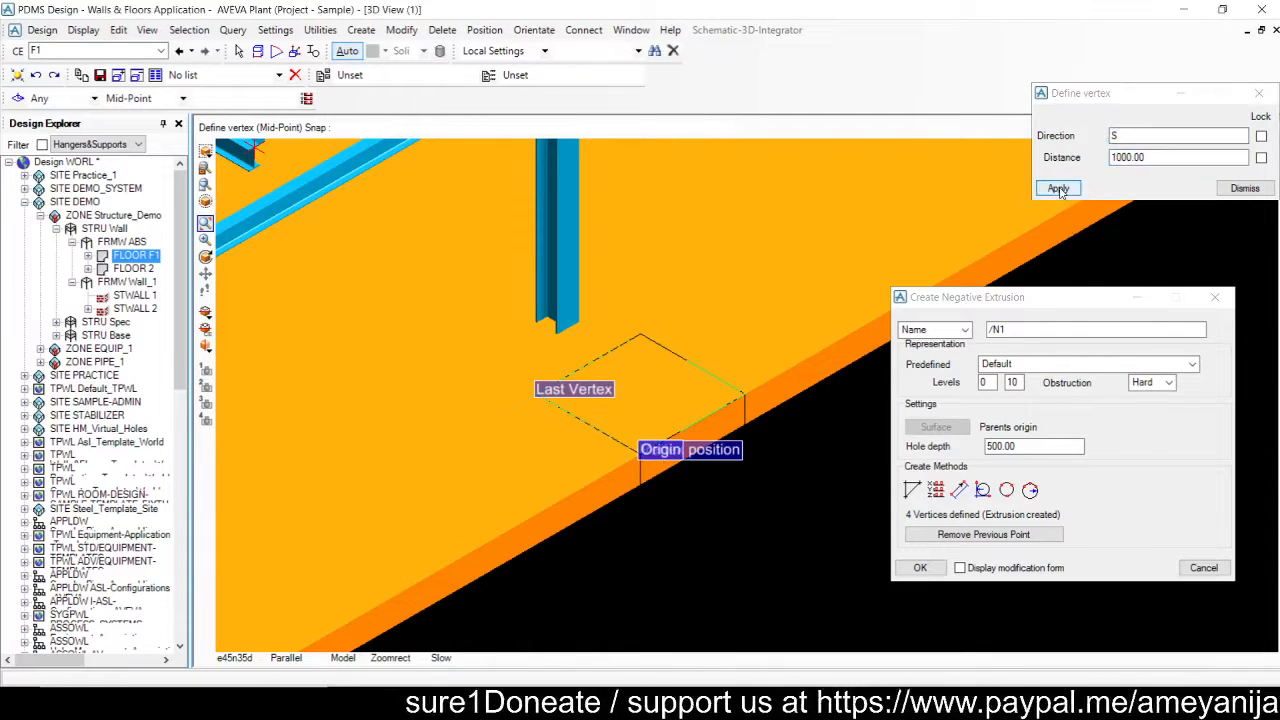
{"action": "left_click", "coordinate": [1243, 190]}
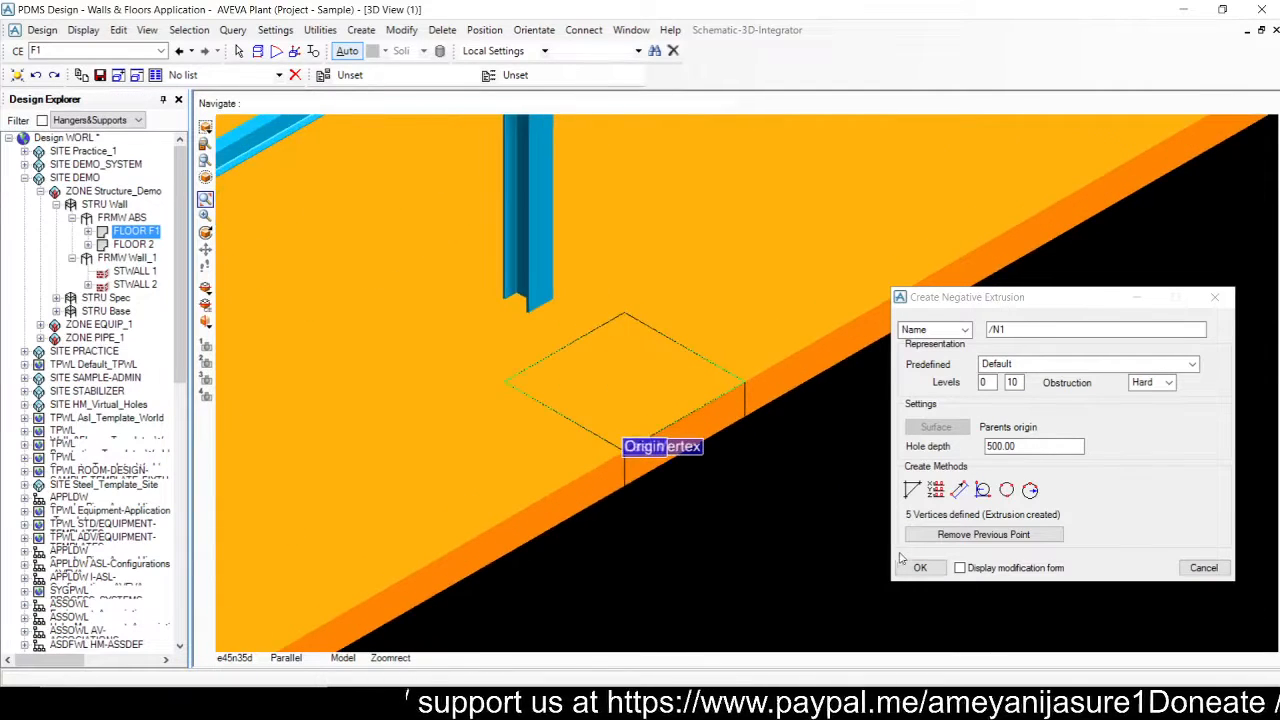
{"action": "left_click", "coordinate": [918, 568]}
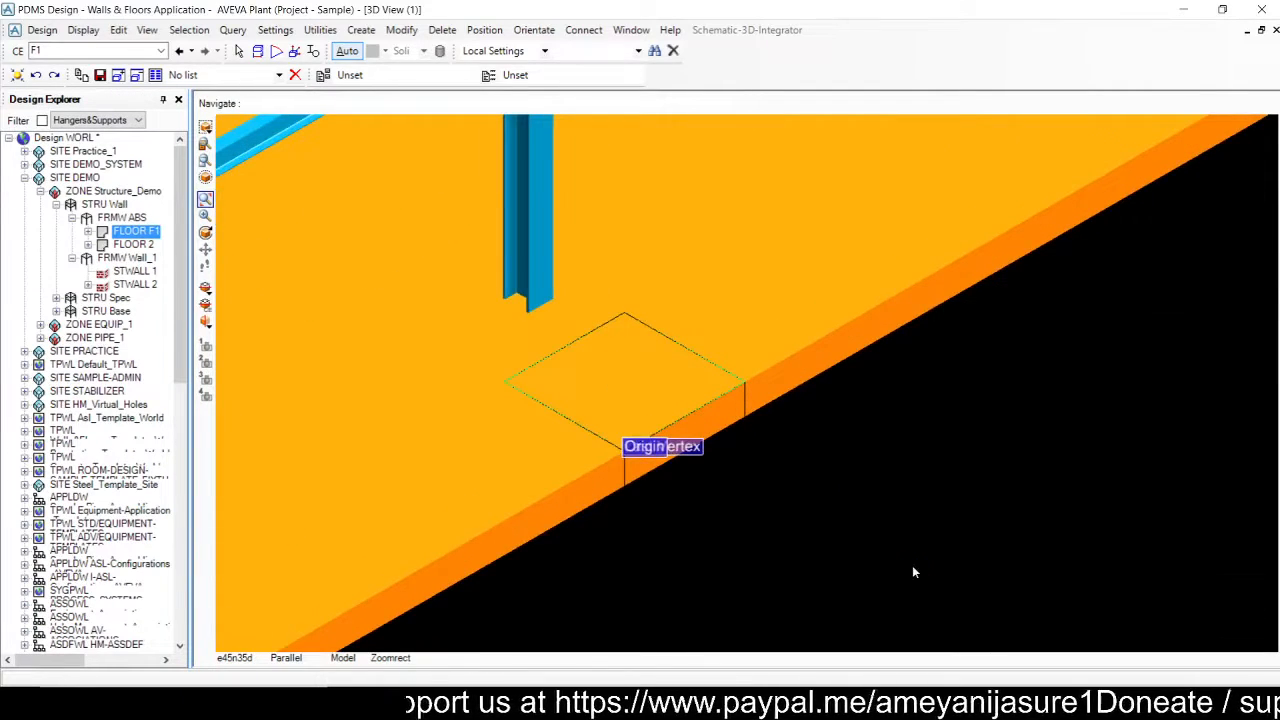
{"action": "left_click", "coordinate": [585, 391]}
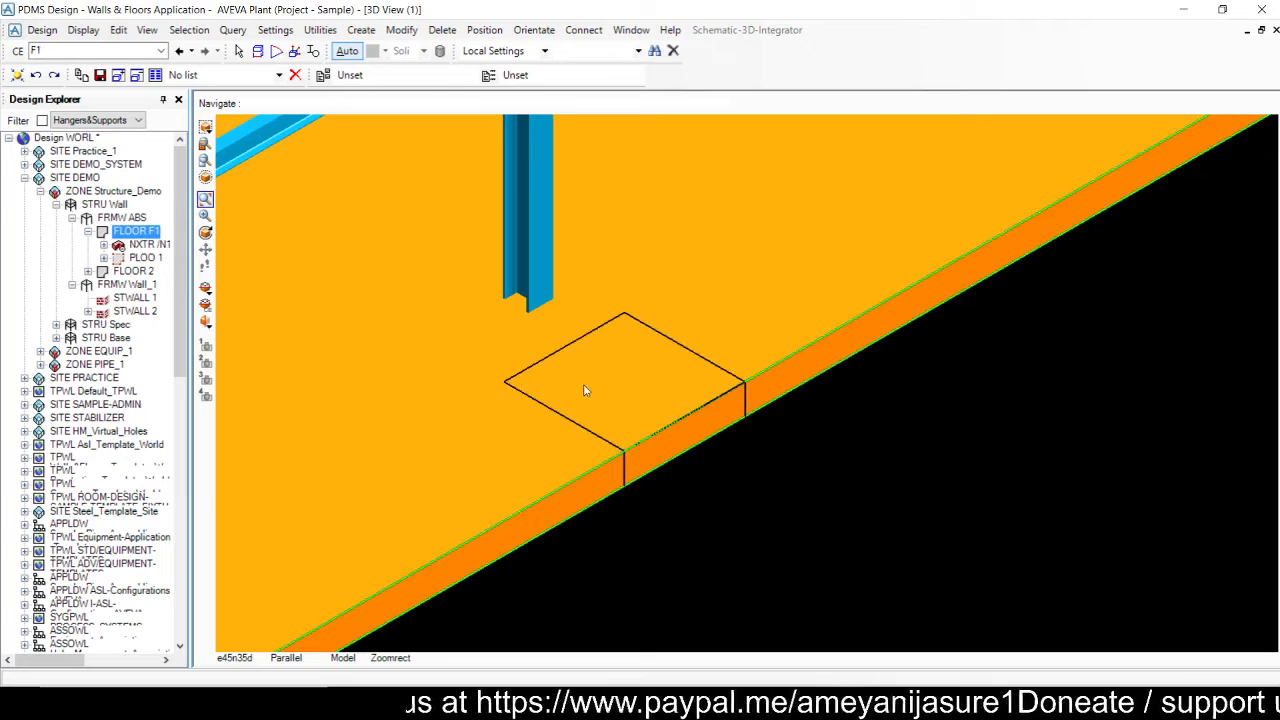
Step: Turn on Holes Drawn in the graphics representation settings and apply it to the model
{"action": "left_click", "coordinate": [240, 31]}
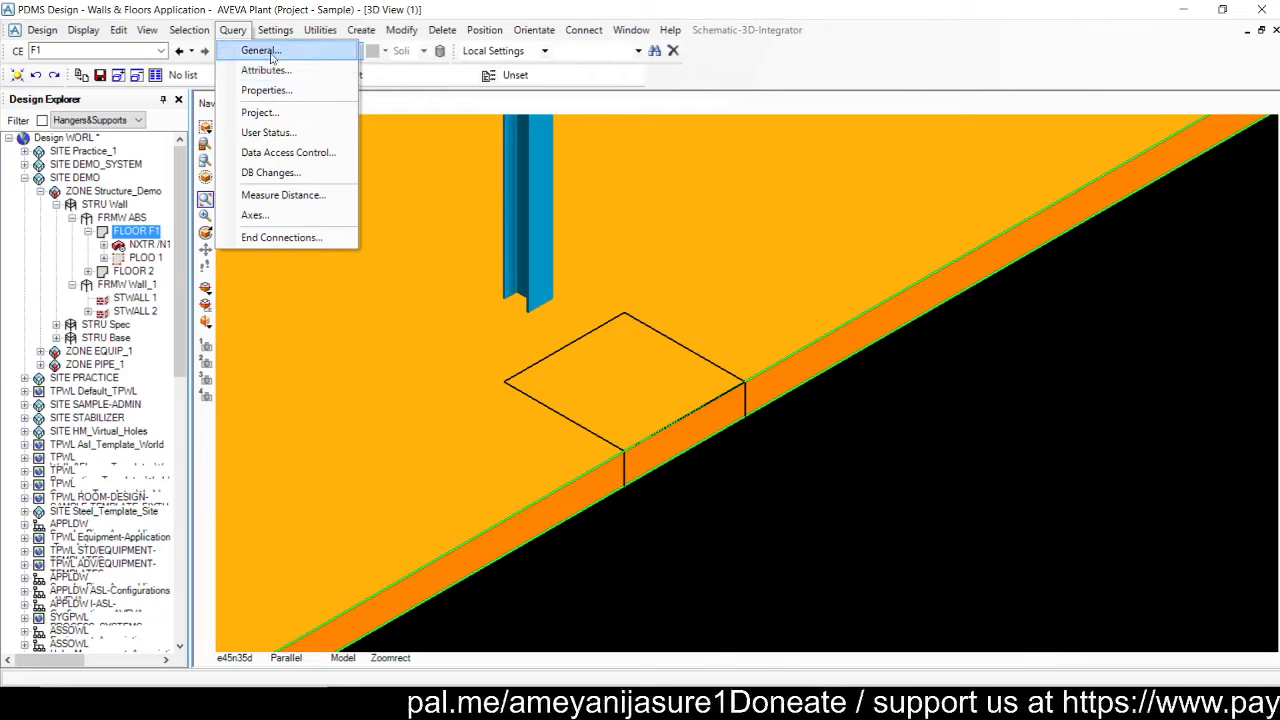
{"action": "left_click", "coordinate": [285, 49]}
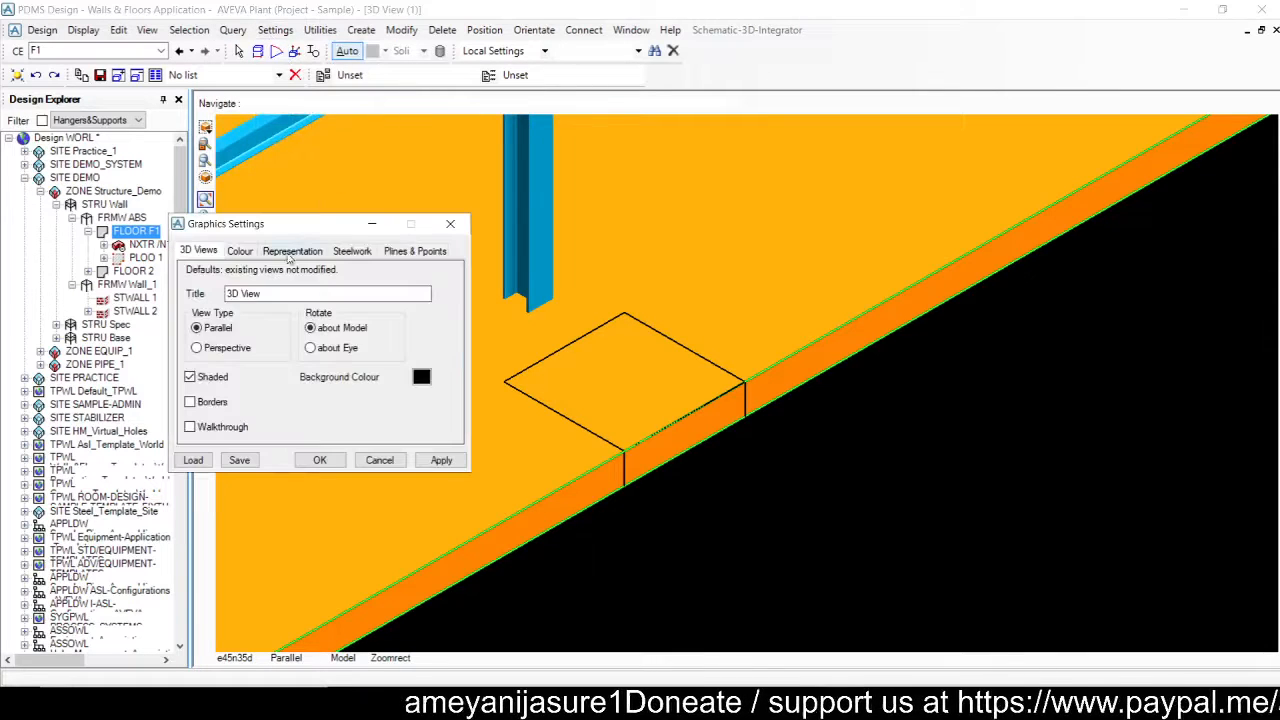
{"action": "left_click", "coordinate": [291, 251]}
{"action": "left_click", "coordinate": [221, 323]}
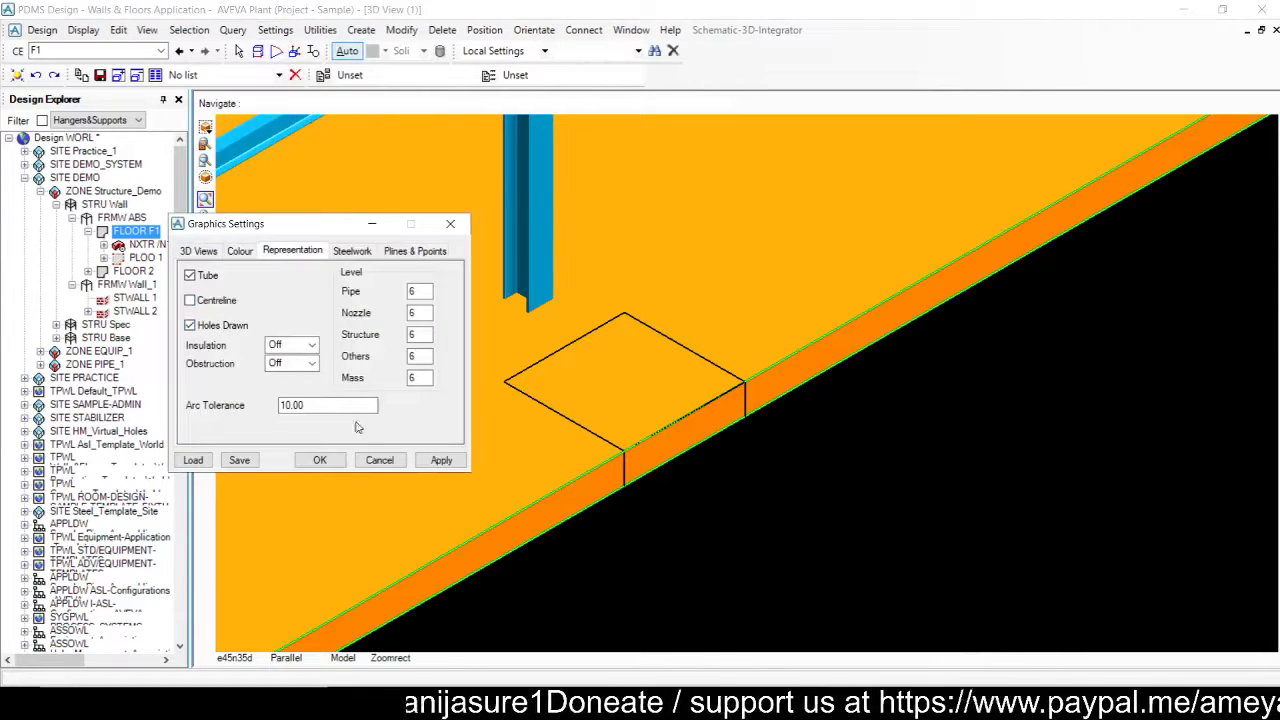
{"action": "left_click", "coordinate": [441, 460]}
{"action": "left_click", "coordinate": [317, 460]}
Step: Examine the square opening cut into the front edge of floor F1 from near and far
{"action": "scroll", "coordinate": [586, 423], "scroll_direction": "down", "scroll_amount": 6}
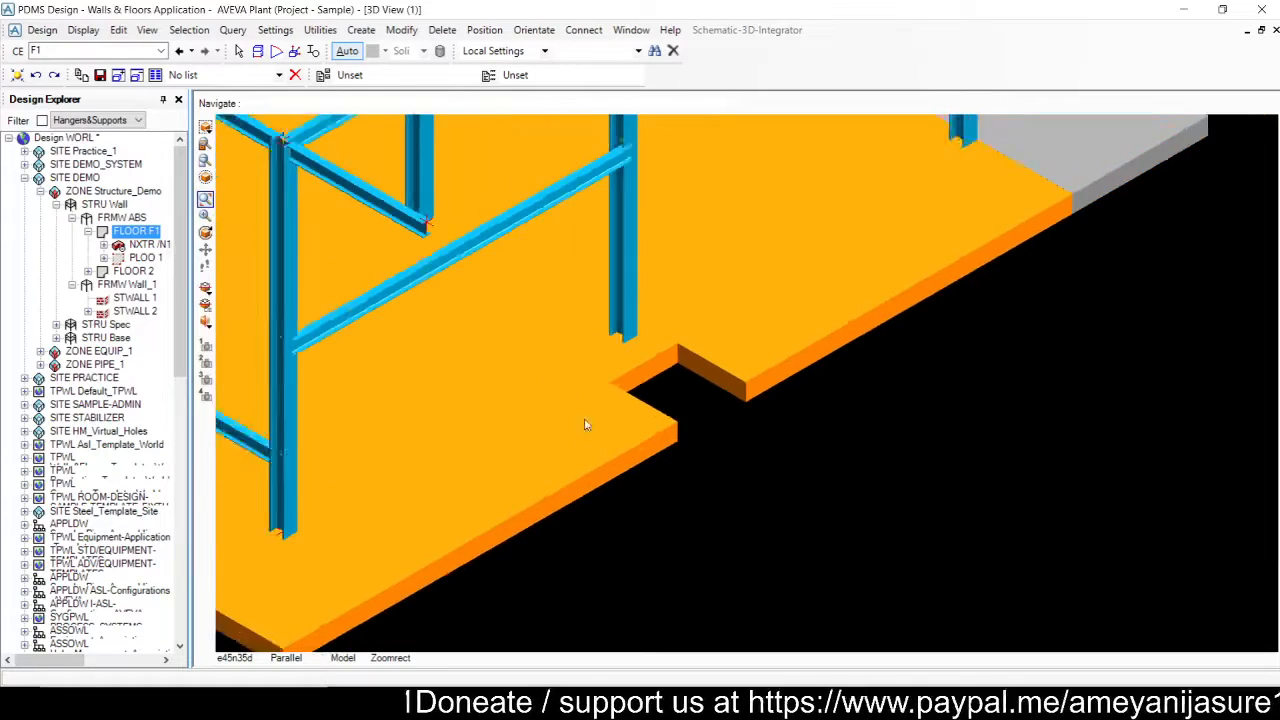
{"action": "scroll", "coordinate": [751, 438], "scroll_direction": "up", "scroll_amount": 3}
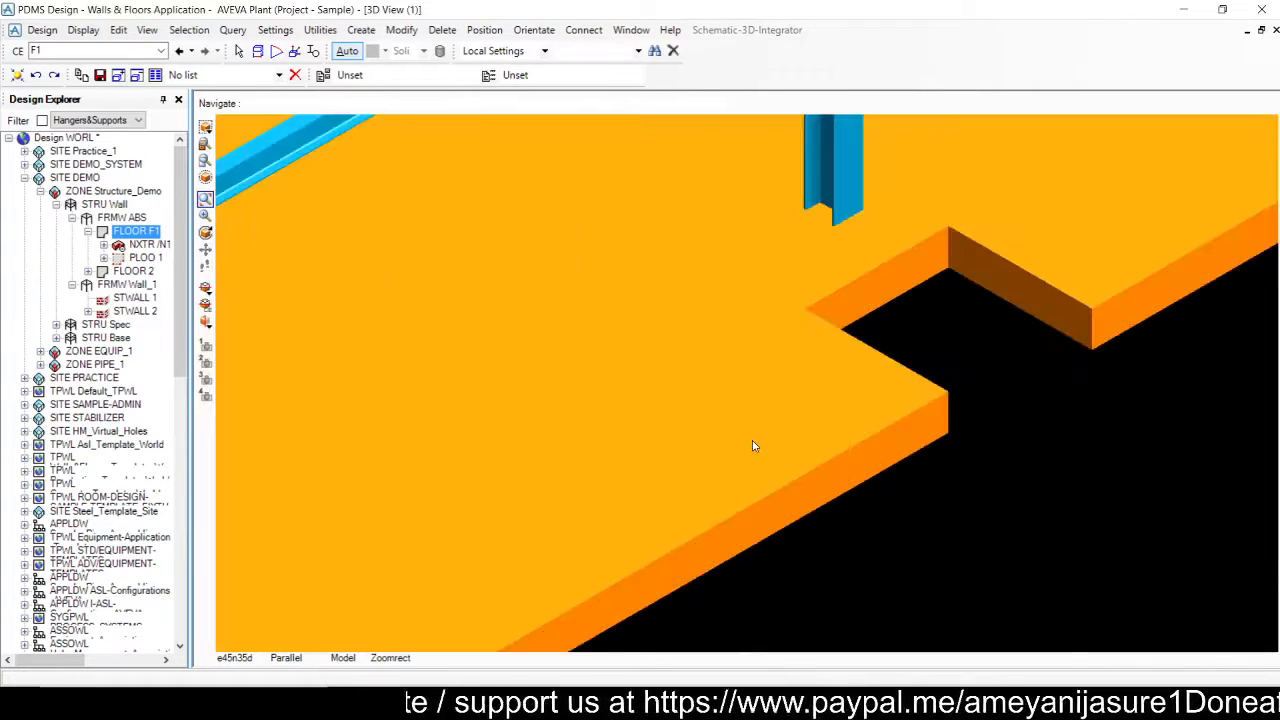
{"action": "scroll", "coordinate": [762, 330], "scroll_direction": "down", "scroll_amount": 1}
{"action": "scroll", "coordinate": [880, 391], "scroll_direction": "up", "scroll_amount": 3}
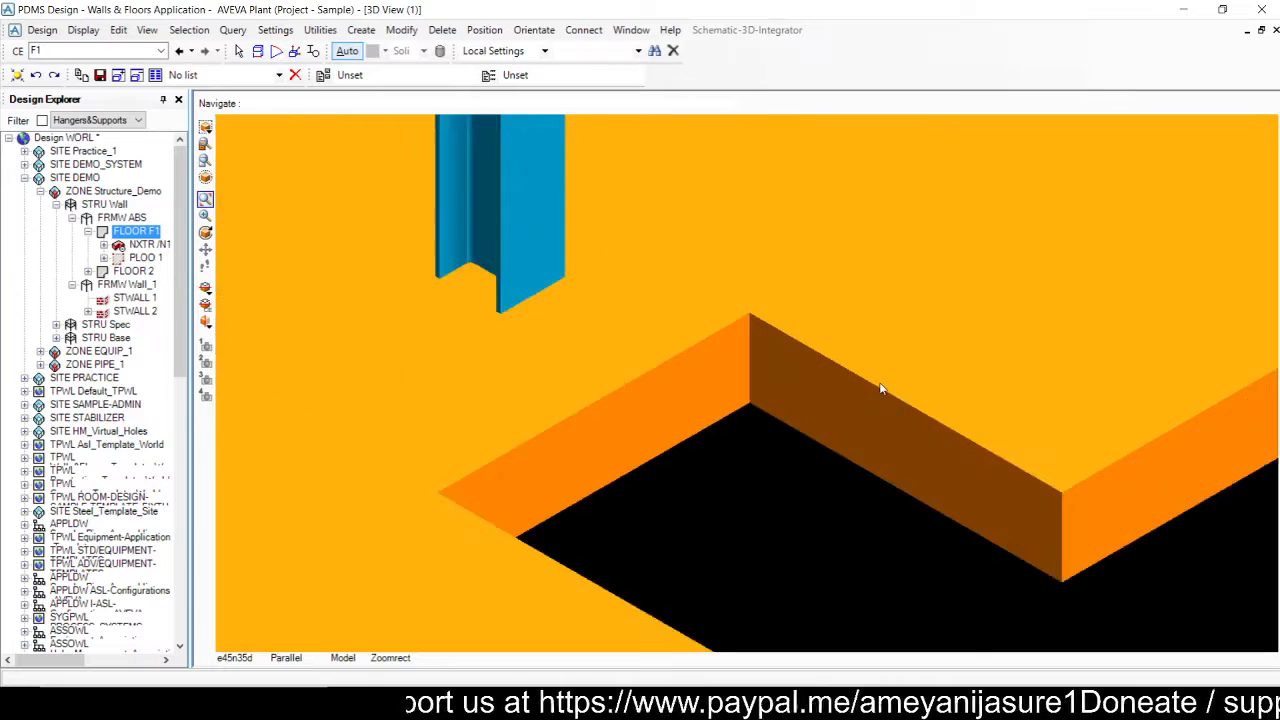
{"action": "scroll", "coordinate": [746, 418], "scroll_direction": "down", "scroll_amount": 3}
{"action": "scroll", "coordinate": [738, 408], "scroll_direction": "down", "scroll_amount": 1}
{"action": "scroll", "coordinate": [738, 427], "scroll_direction": "up", "scroll_amount": 1}
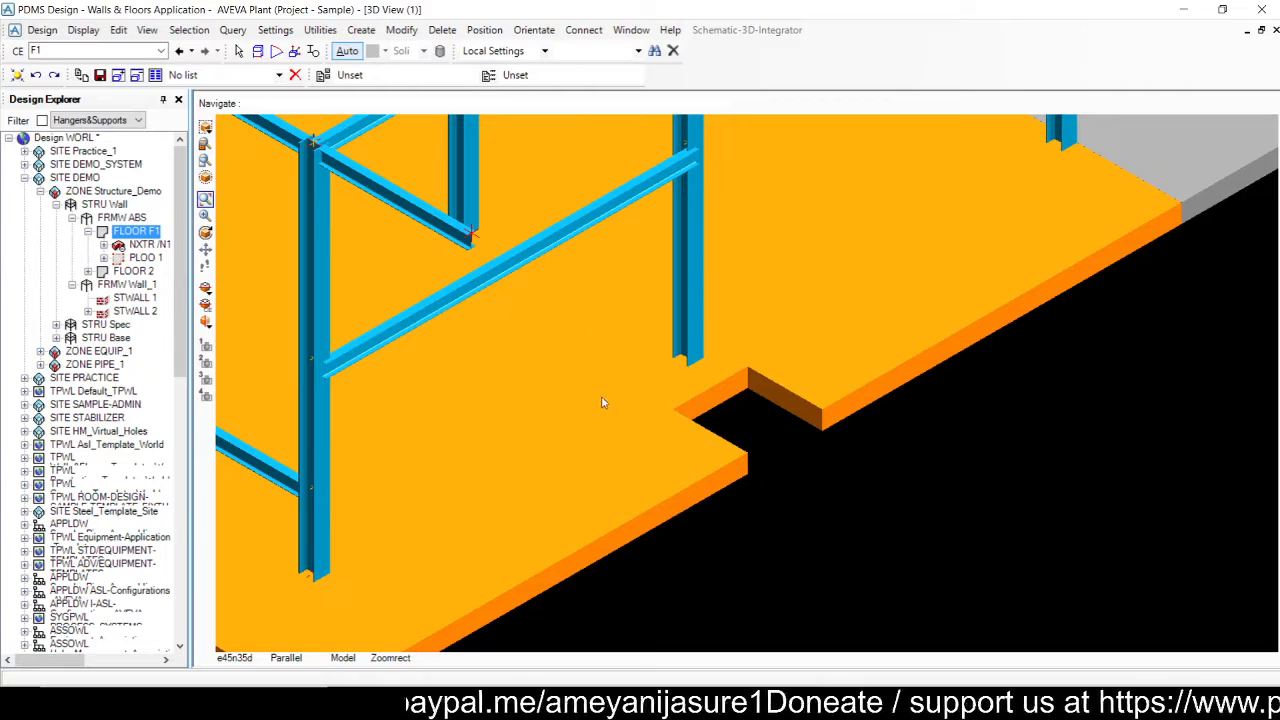
{"action": "scroll", "coordinate": [590, 400], "scroll_direction": "down", "scroll_amount": 2}
{"action": "scroll", "coordinate": [485, 390], "scroll_direction": "up", "scroll_amount": 1}
{"action": "scroll", "coordinate": [485, 390], "scroll_direction": "up", "scroll_amount": 1}
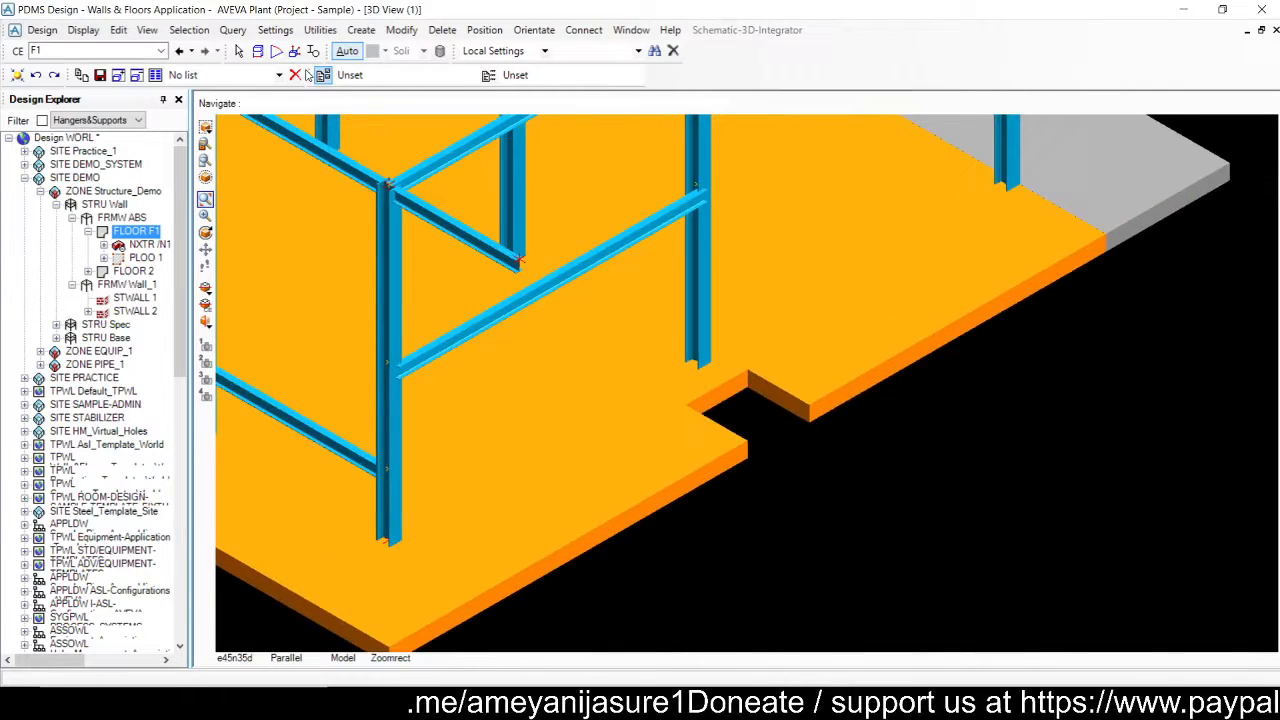
Step: Start a second negative extrusion in floor F1 by explicit coordinates, with its first vertex at East 1500, North 0, Up 0
{"action": "left_click", "coordinate": [361, 30]}
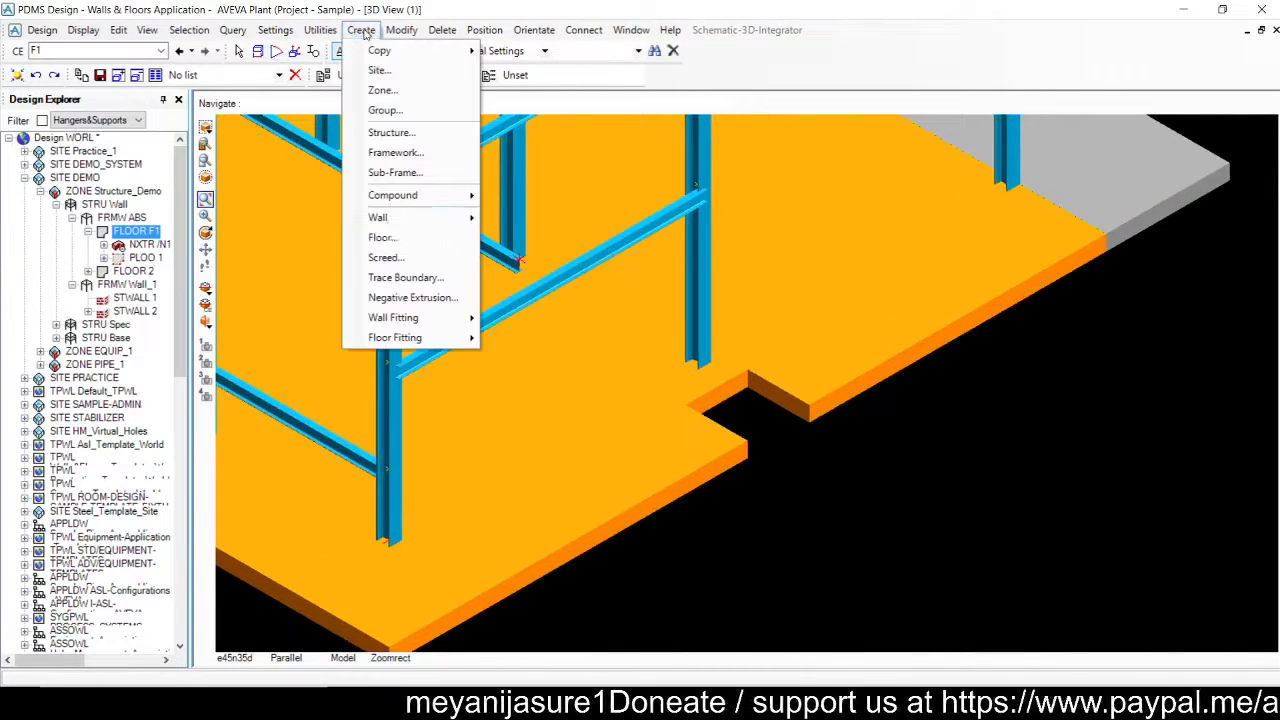
{"action": "left_click", "coordinate": [412, 297]}
{"action": "left_click_drag", "start_coordinate": [97, 17], "coordinate": [927, 182]}
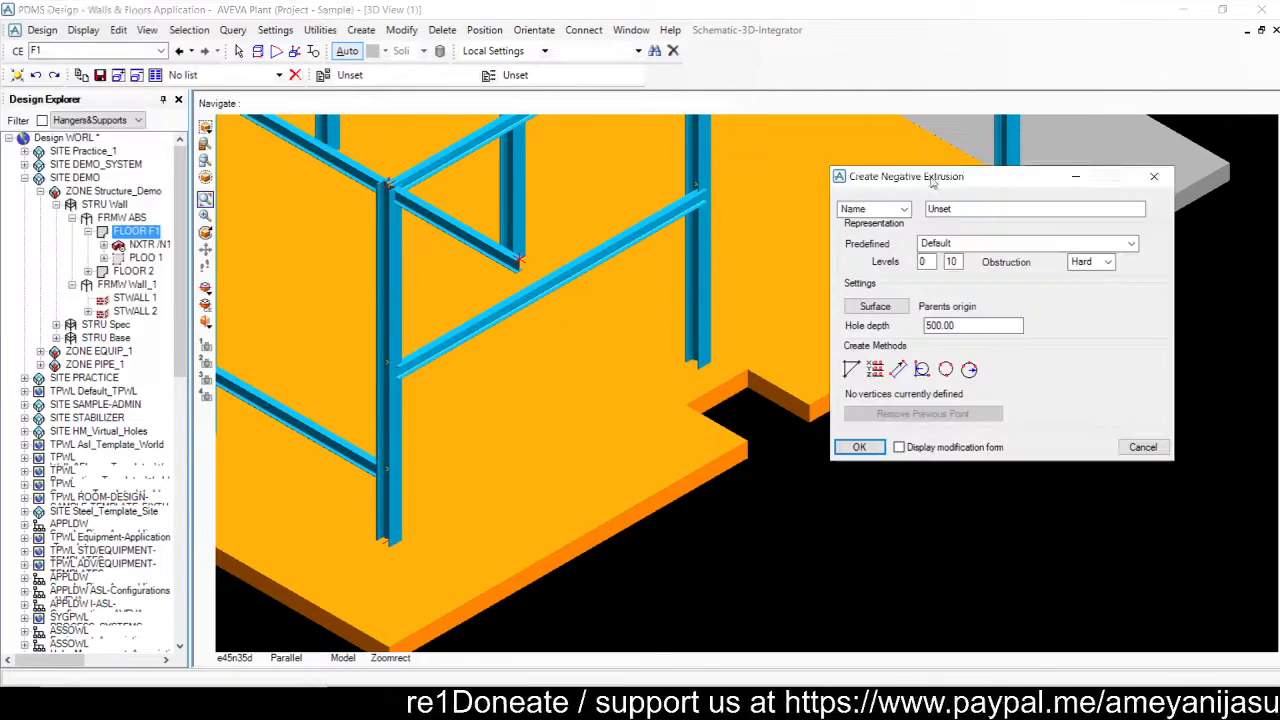
{"action": "left_click", "coordinate": [875, 369]}
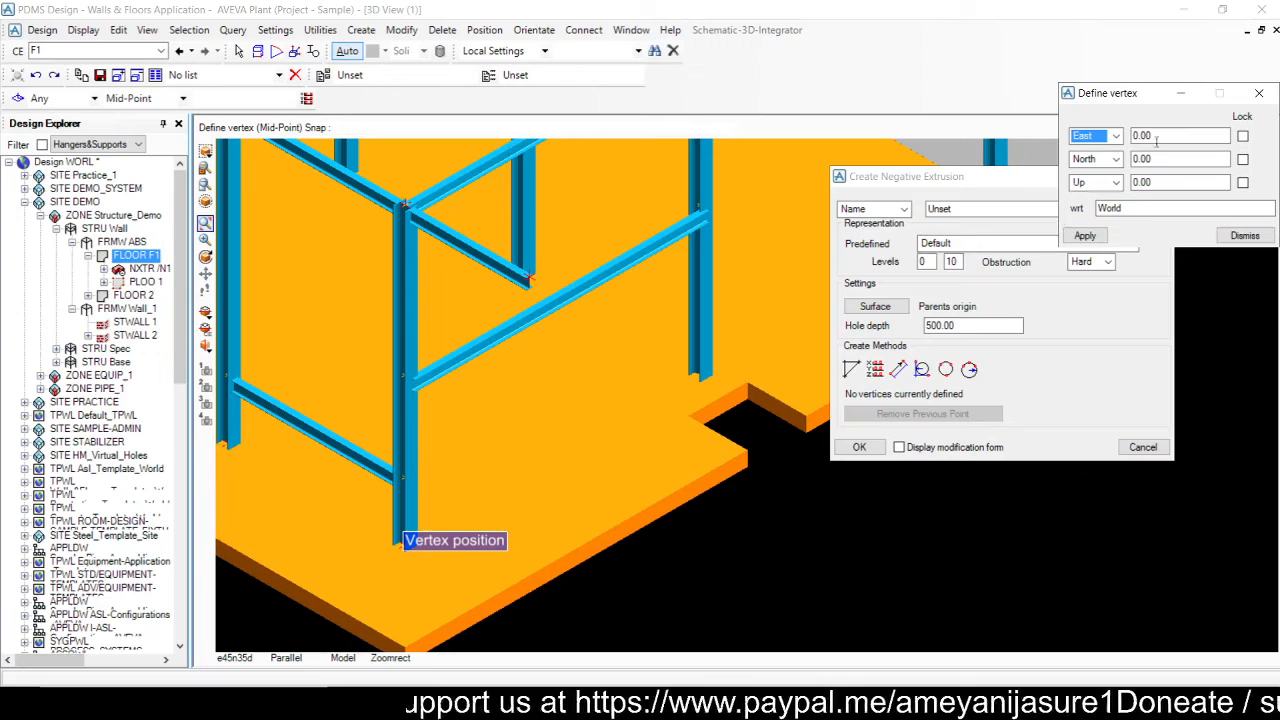
{"action": "left_click_drag", "start_coordinate": [1156, 136], "coordinate": [1108, 139]}
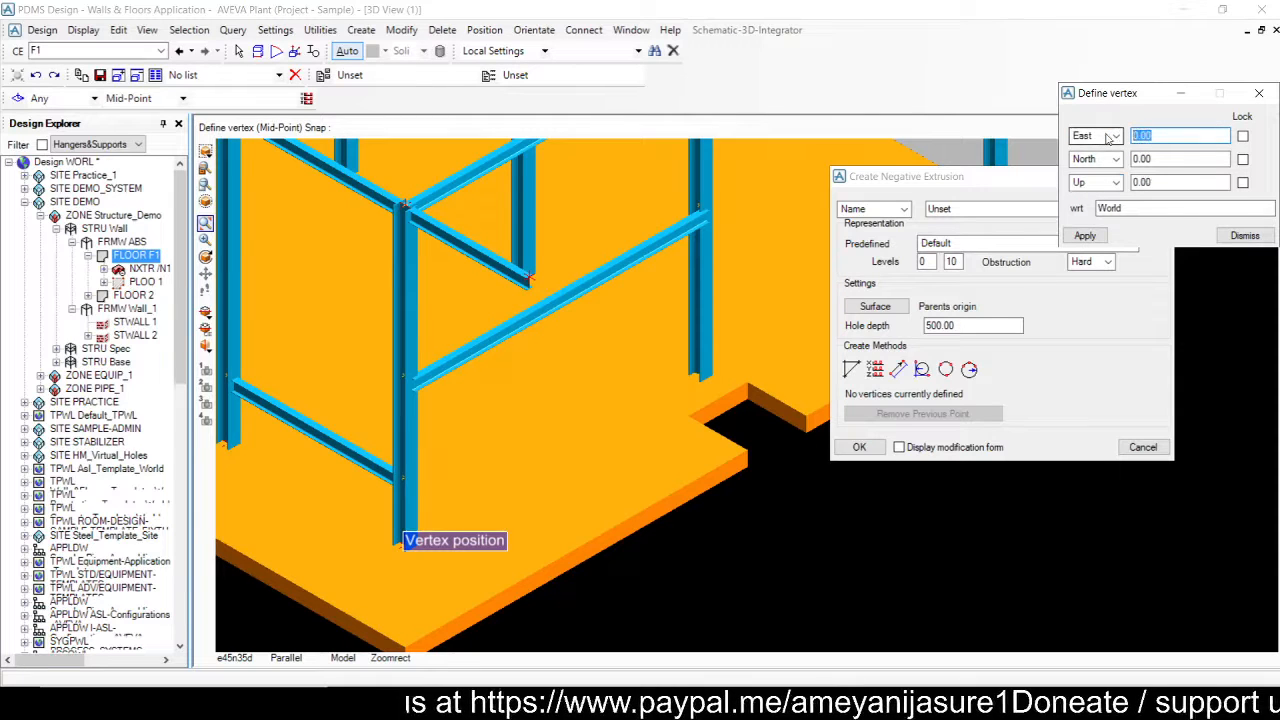
{"action": "middle_click_drag", "start_coordinate": [350, 470], "coordinate": [466, 603]}
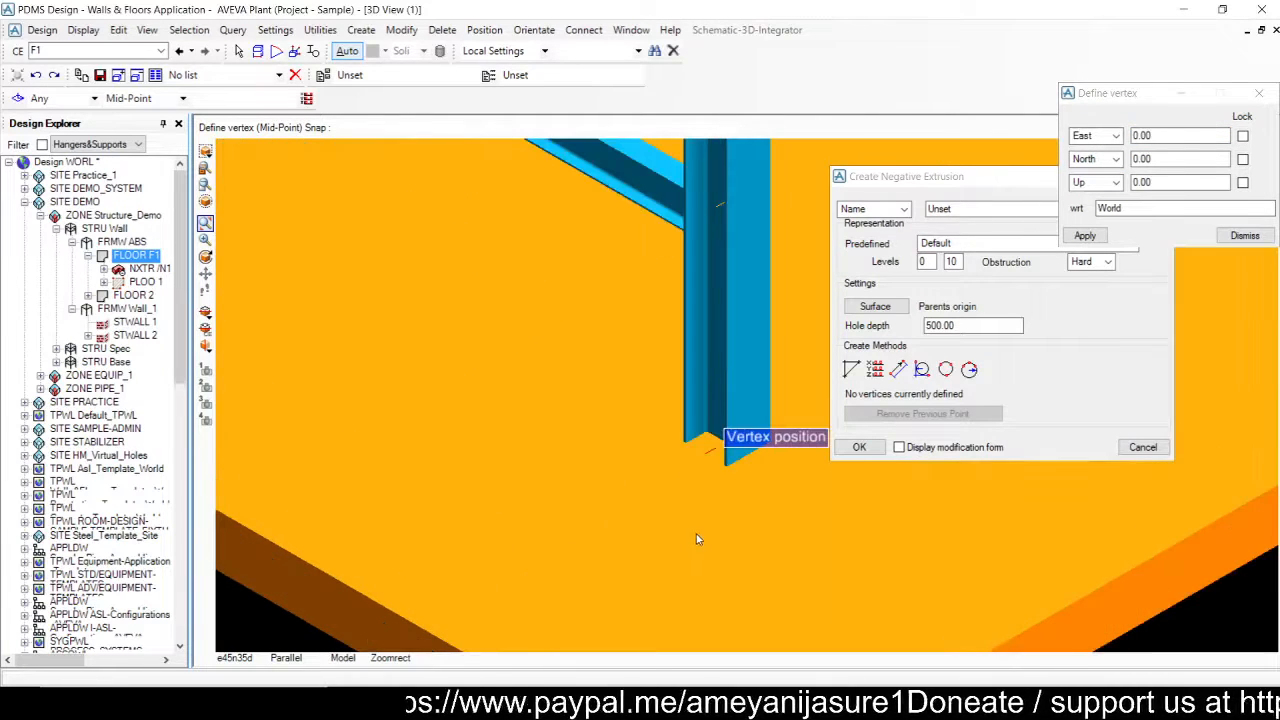
{"action": "scroll", "coordinate": [705, 525], "scroll_direction": "down", "scroll_amount": 4}
{"action": "left_click_drag", "start_coordinate": [903, 176], "coordinate": [1047, 331]}
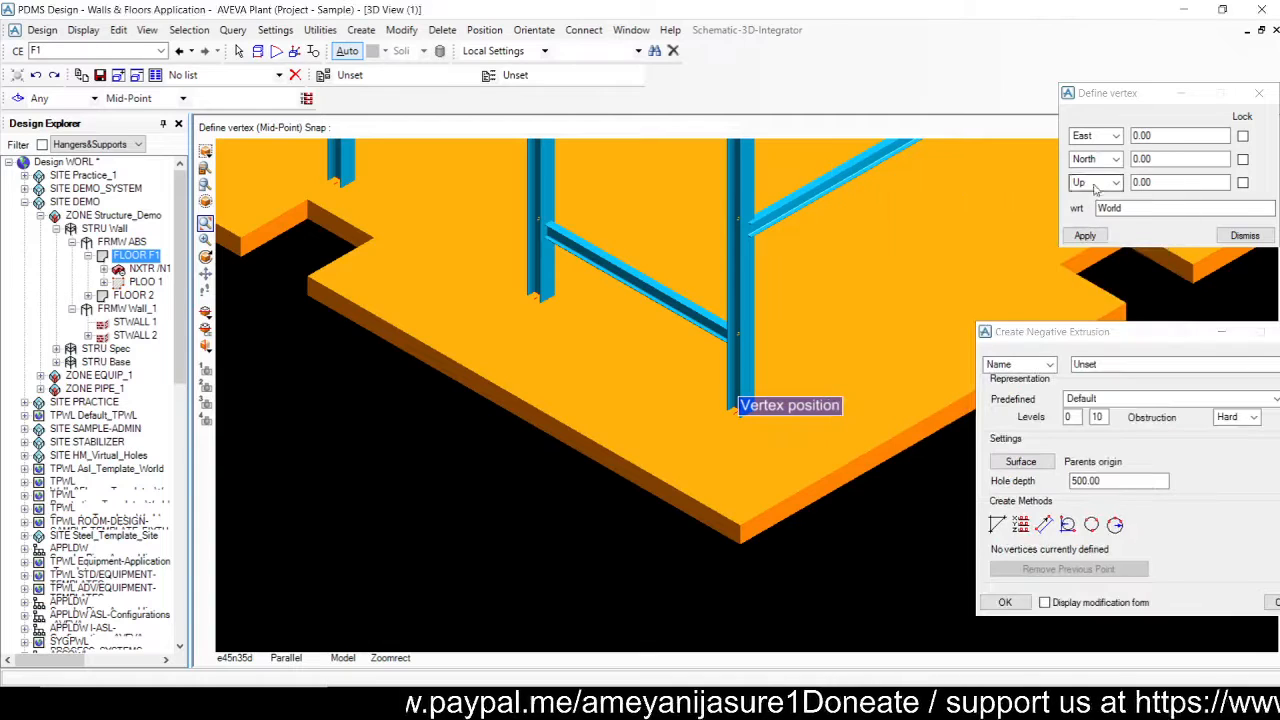
{"action": "left_click_drag", "start_coordinate": [1155, 136], "coordinate": [1112, 143]}
{"action": "type", "text": "1500"}
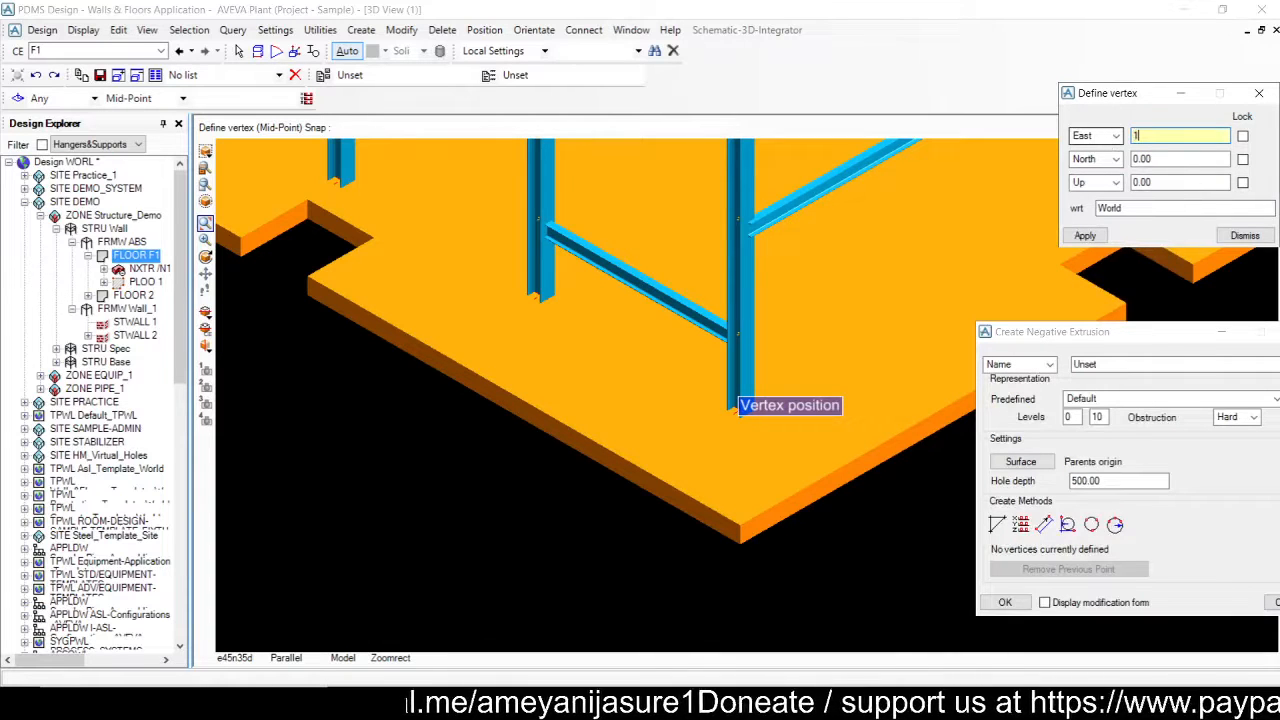
{"action": "key", "text": "Tab"}
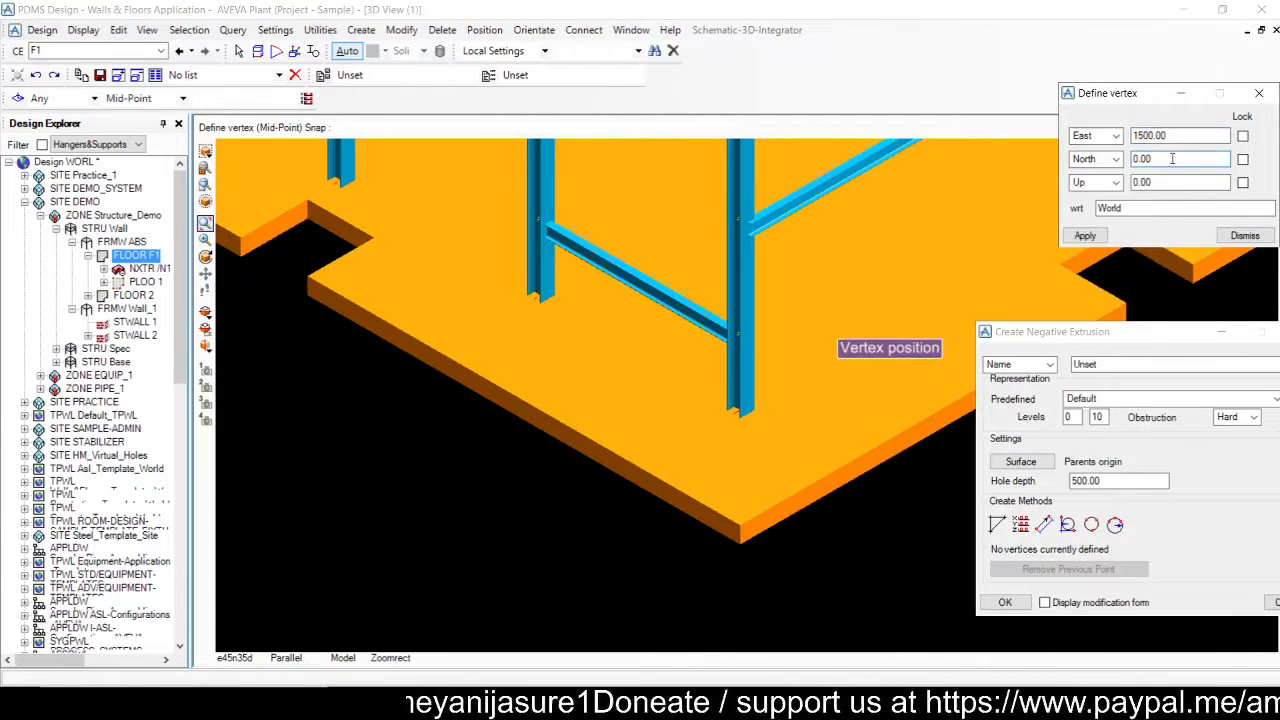
{"action": "left_click", "coordinate": [1094, 241]}
Step: Add the second vertex of the new negative extrusion at East 1500, North 1000, Up 0
{"action": "scroll", "coordinate": [890, 332], "scroll_direction": "down", "scroll_amount": 2}
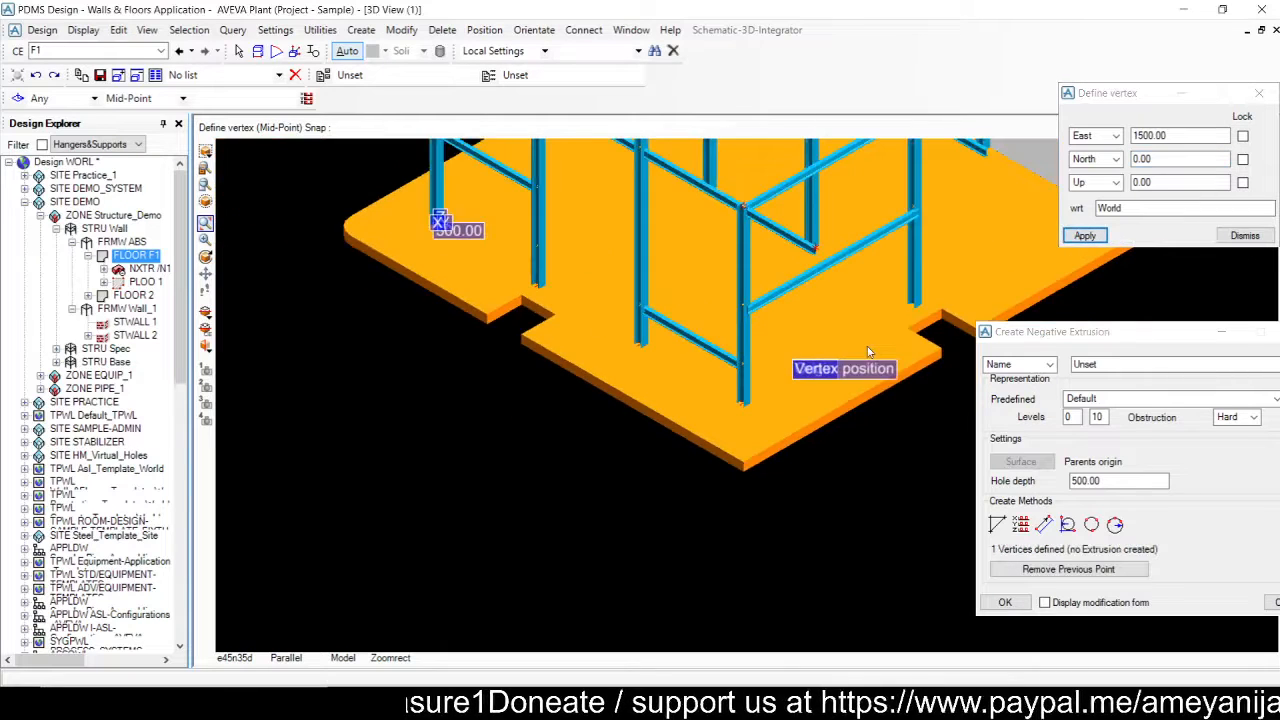
{"action": "middle_click_drag", "start_coordinate": [839, 367], "coordinate": [911, 403]}
{"action": "scroll", "coordinate": [740, 362], "scroll_direction": "down", "scroll_amount": 2}
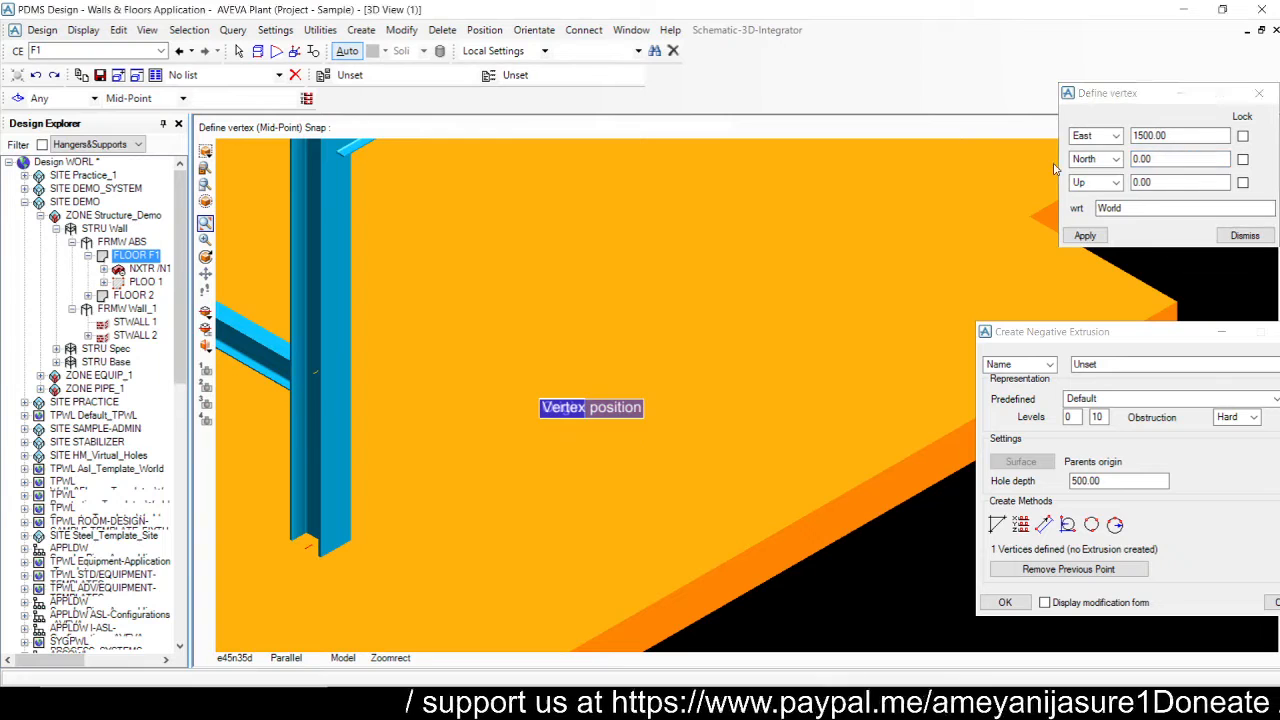
{"action": "scroll", "coordinate": [1055, 170], "scroll_direction": "down", "scroll_amount": 1}
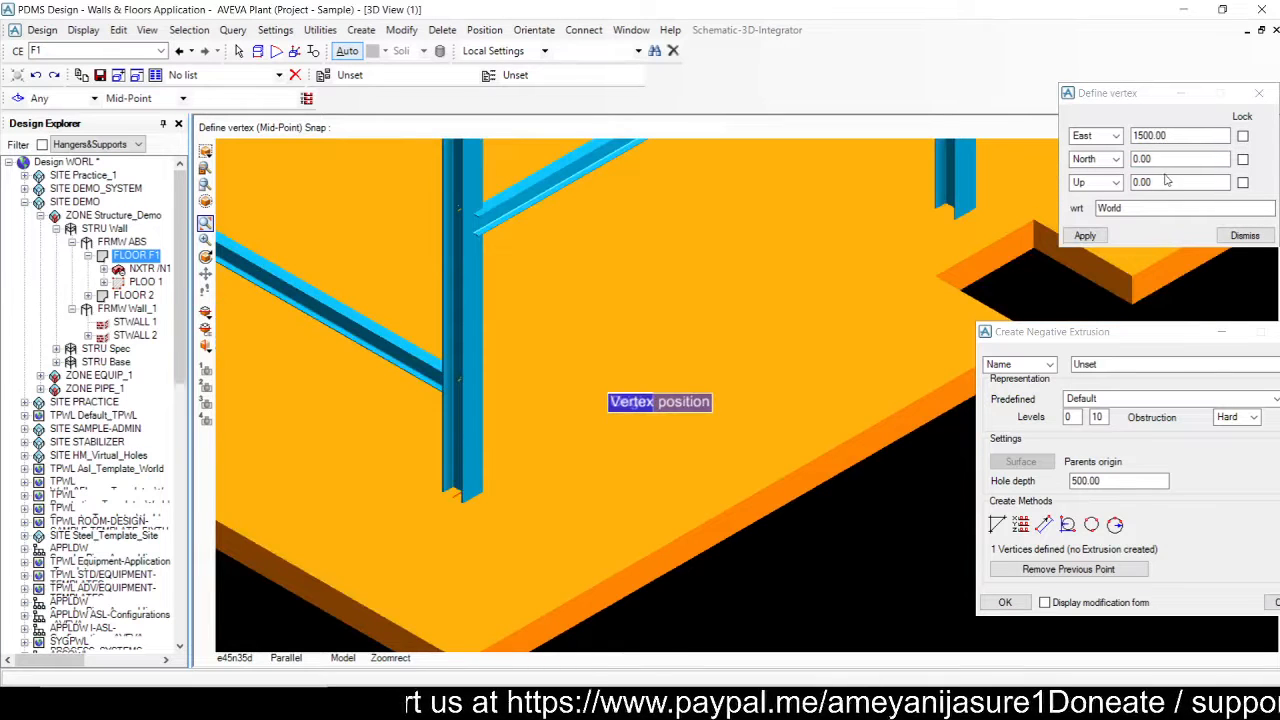
{"action": "double_click", "coordinate": [1136, 159]}
{"action": "type", "text": "10"}
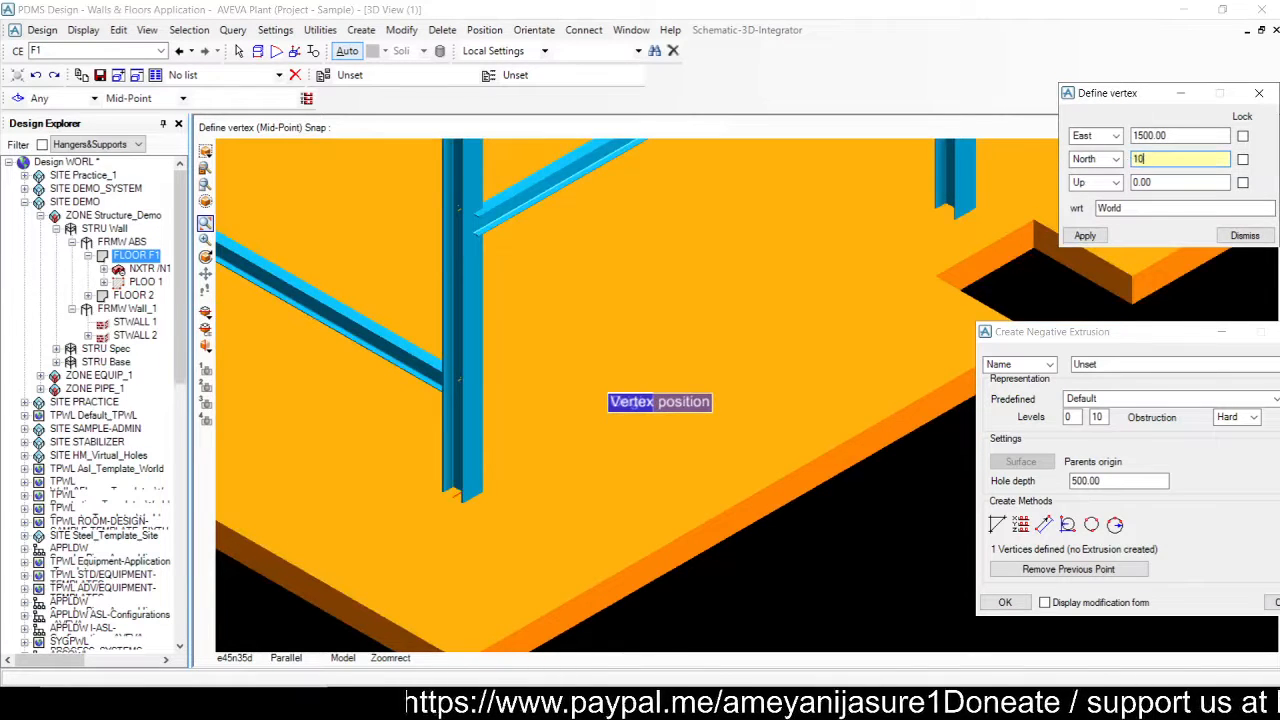
{"action": "key", "text": "Return"}
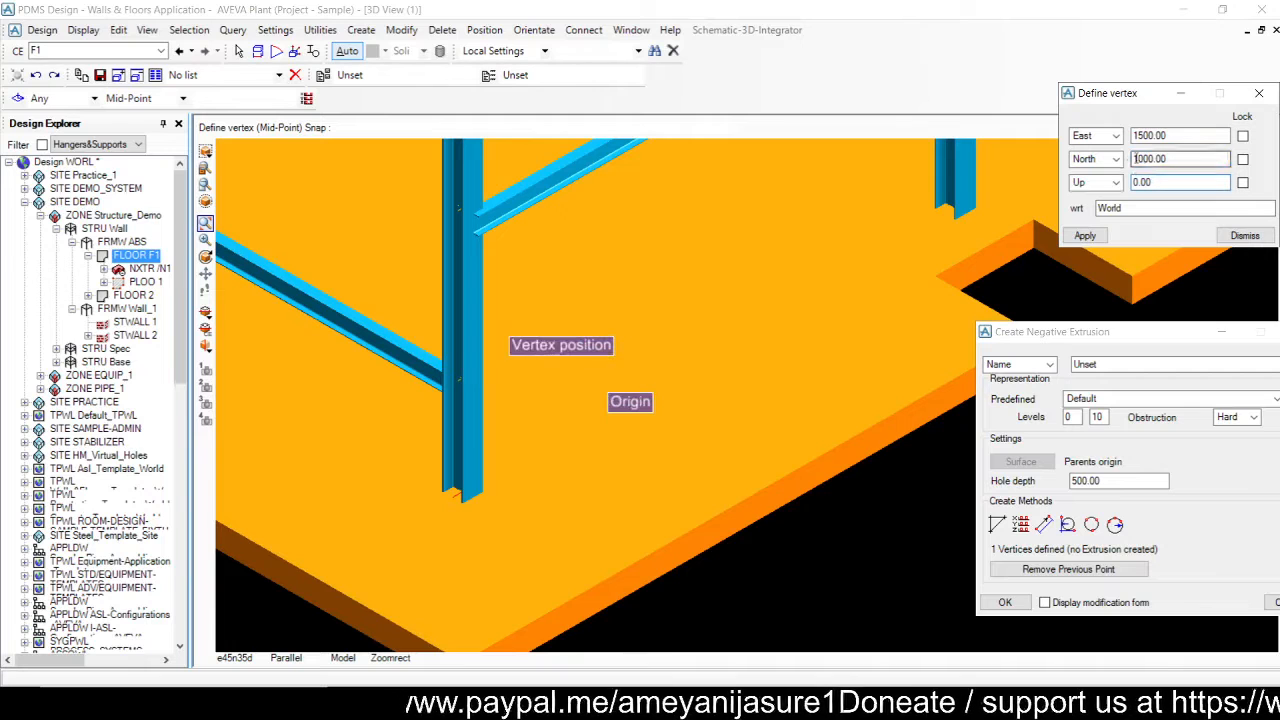
{"action": "left_click", "coordinate": [1086, 236]}
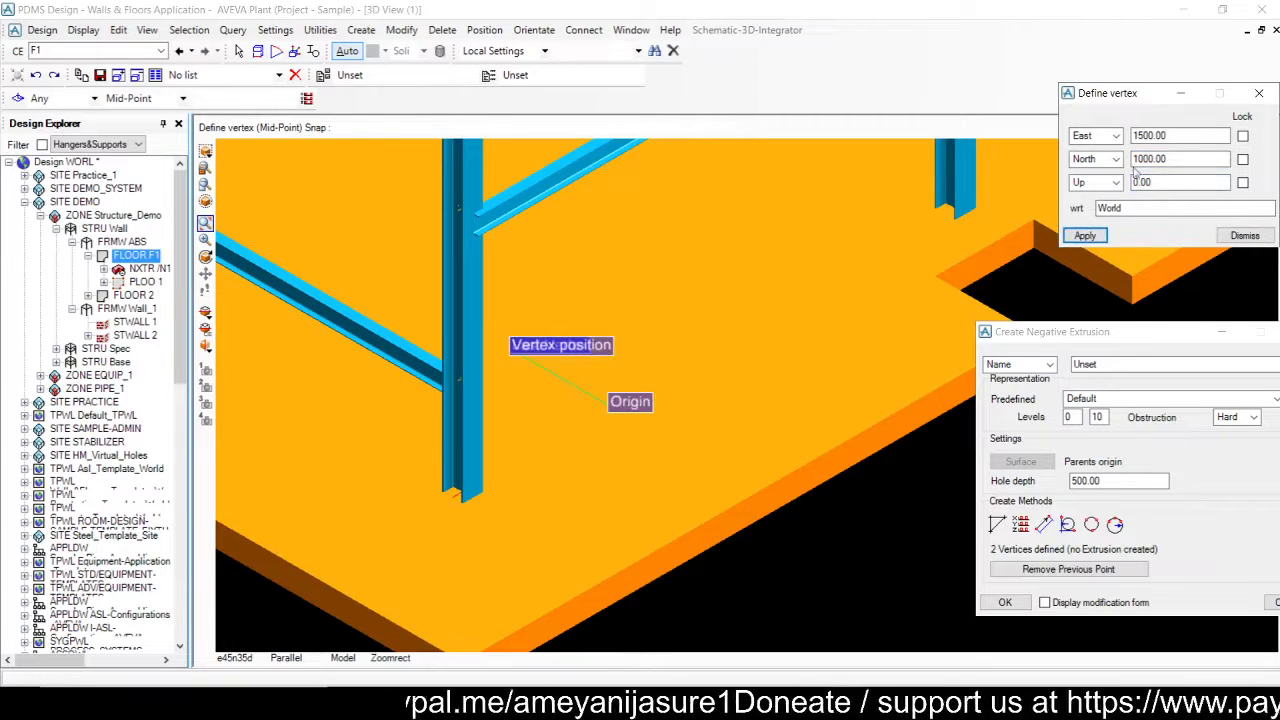
Step: Add the third vertex of the new negative extrusion at East 2500, North 1000, Up 0
{"action": "left_click", "coordinate": [1160, 136]}
{"action": "left_click", "coordinate": [1167, 136]}
{"action": "left_click_drag", "start_coordinate": [1167, 136], "coordinate": [1093, 143]}
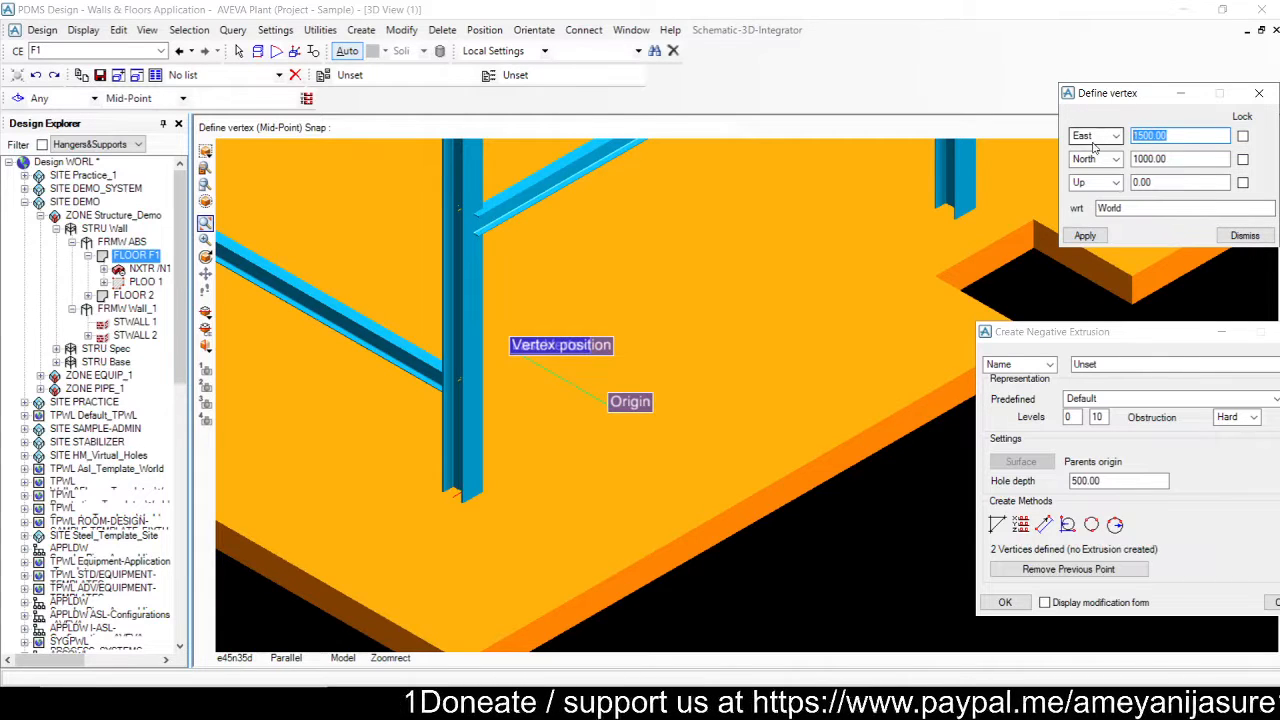
{"action": "type", "text": "2500"}
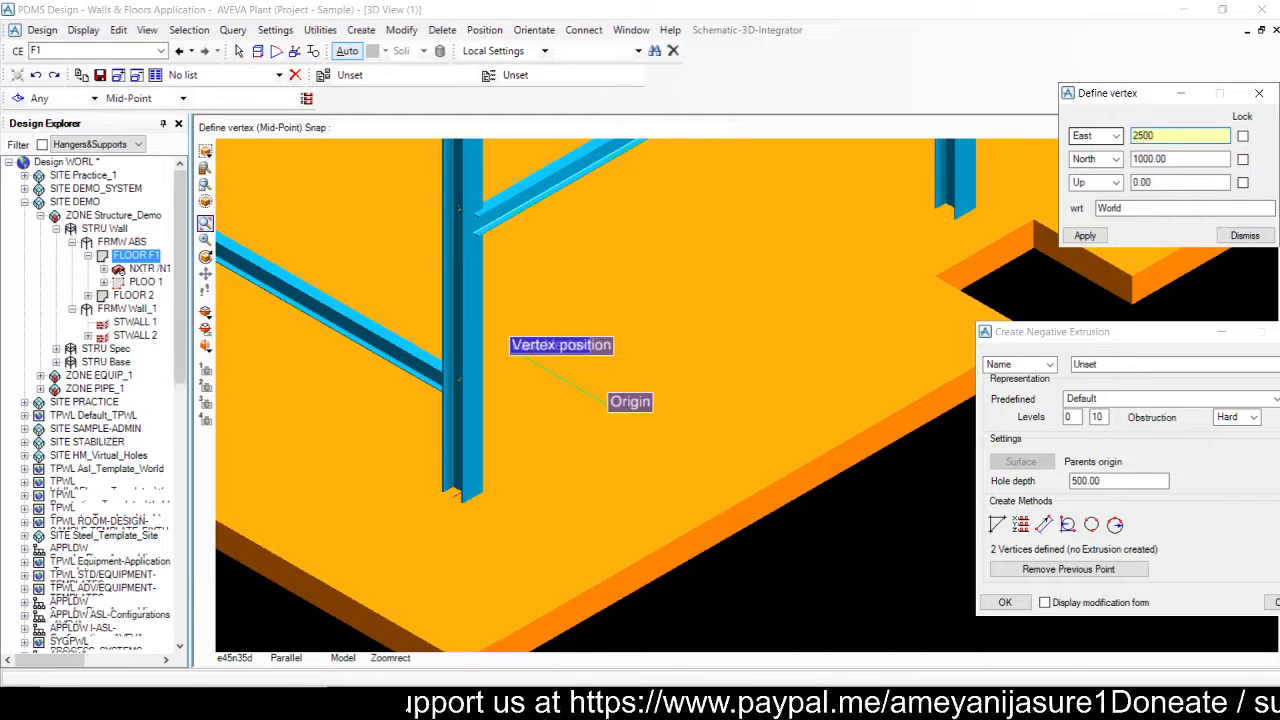
{"action": "key", "text": "Return"}
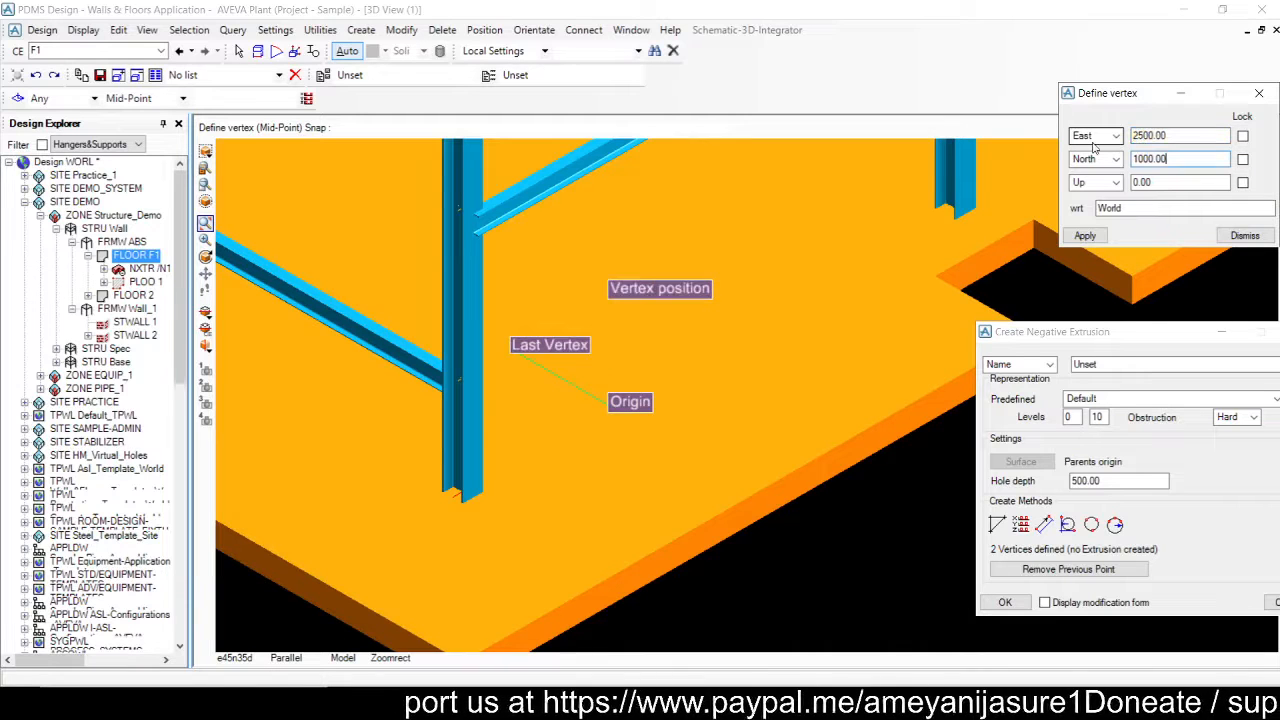
{"action": "left_click", "coordinate": [1085, 237]}
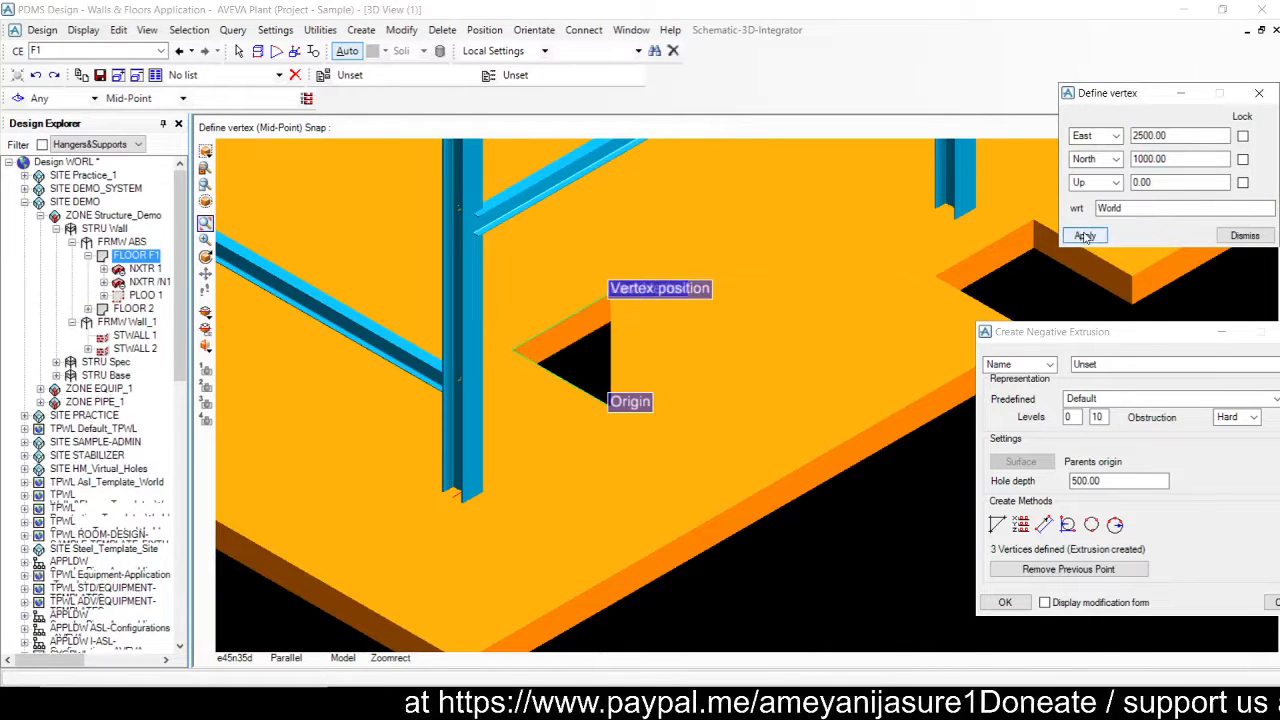
{"action": "left_click", "coordinate": [1172, 160]}
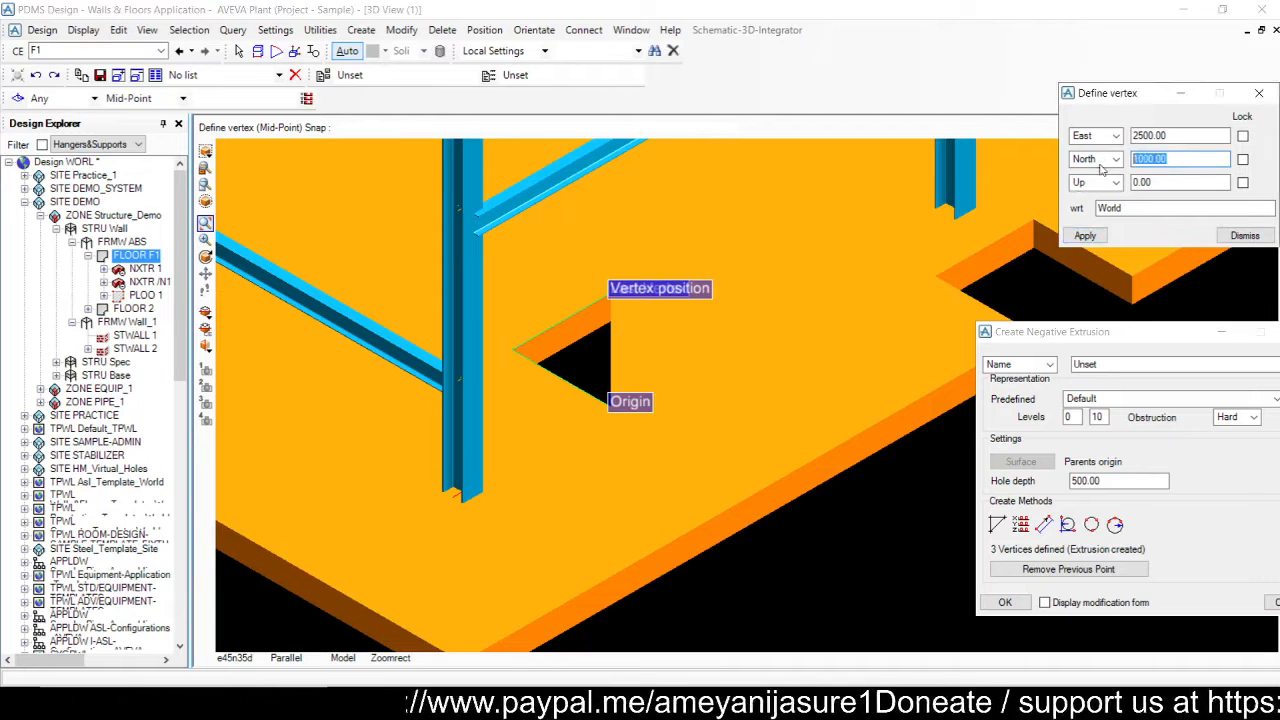
{"action": "type", "text": "2500"}
{"action": "key", "text": "Return"}
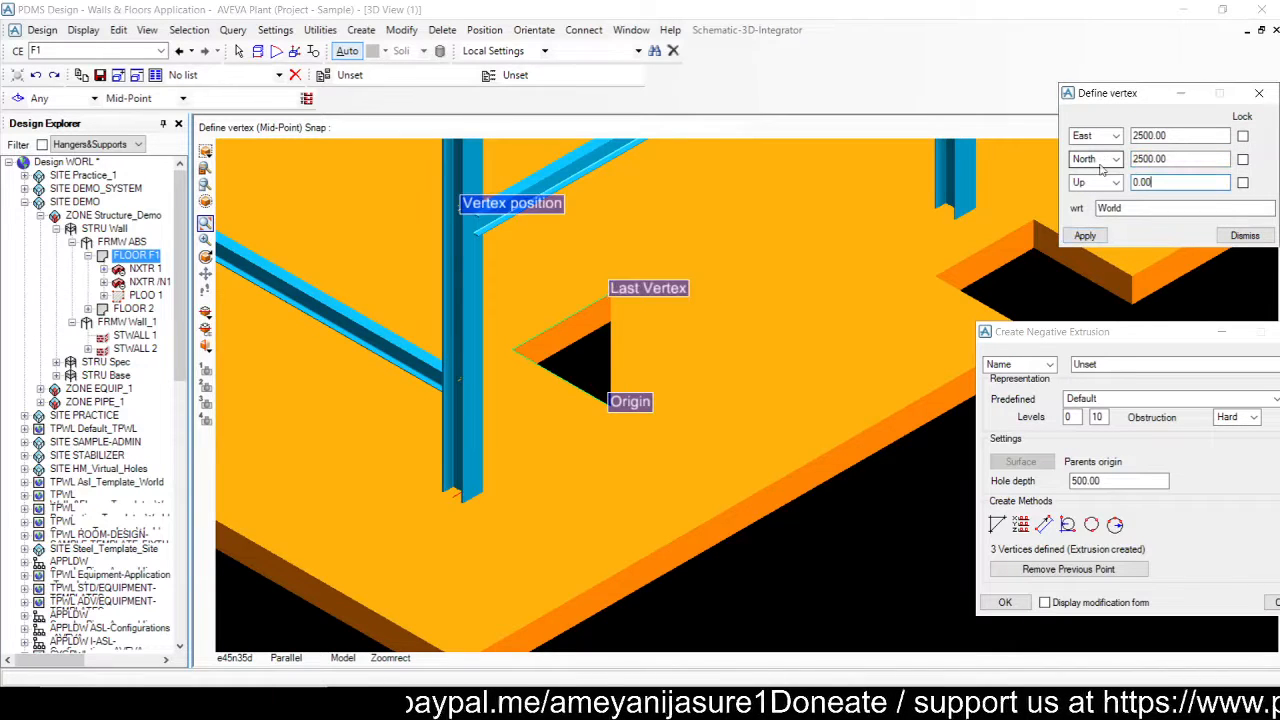
Step: Add the fourth vertex of the negative extrusion at East 2500, North 0, Up 0 and end the vertex definition
{"action": "left_click", "coordinate": [1172, 158]}
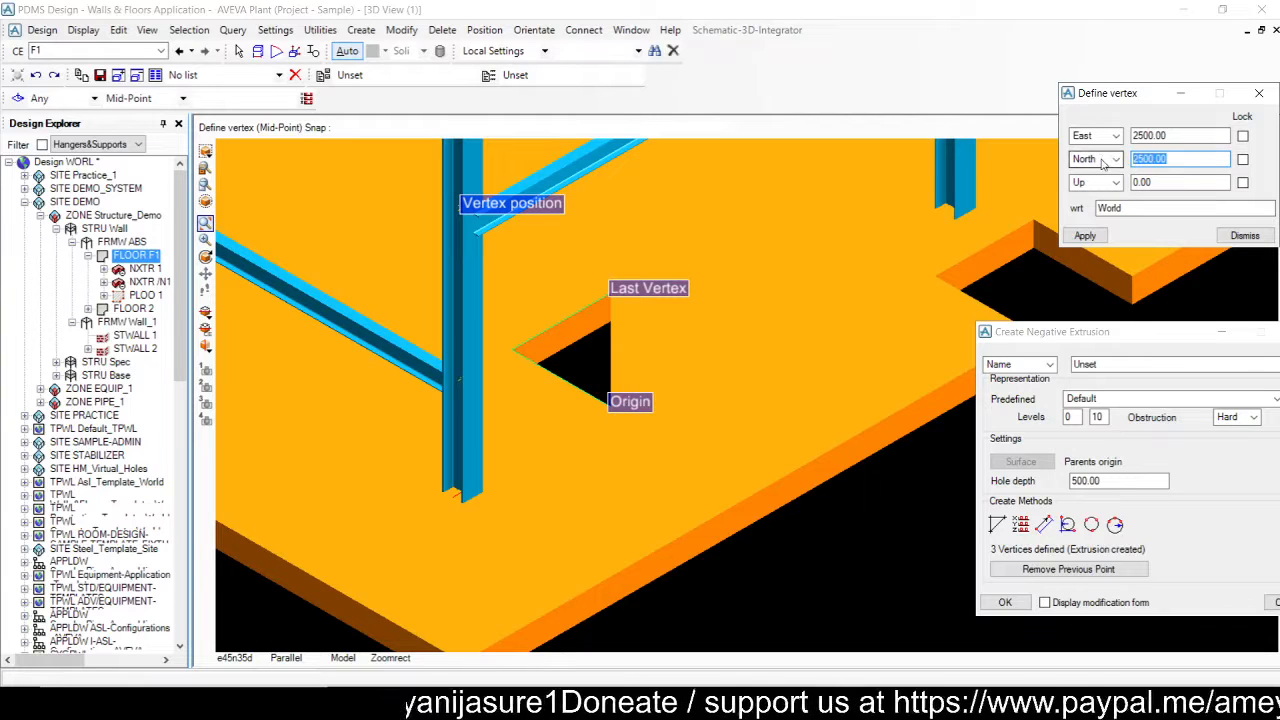
{"action": "type", "text": "0"}
{"action": "key", "text": "Return"}
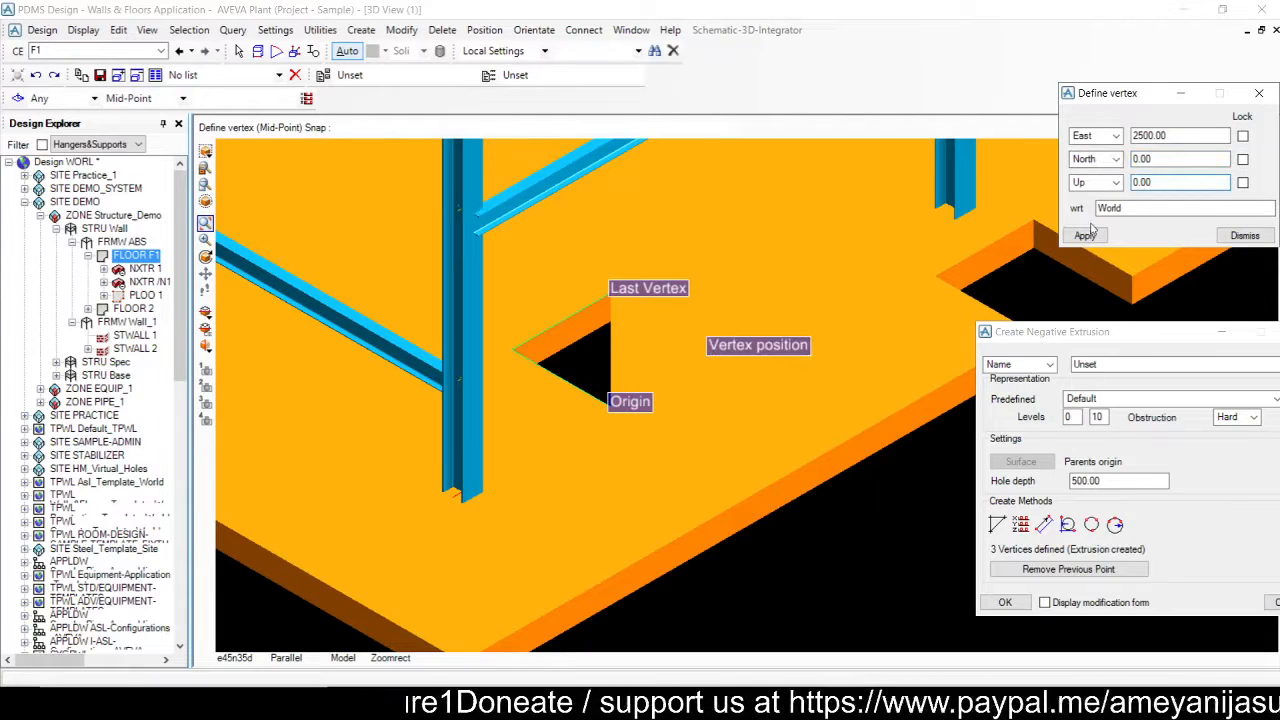
{"action": "left_click", "coordinate": [1087, 235]}
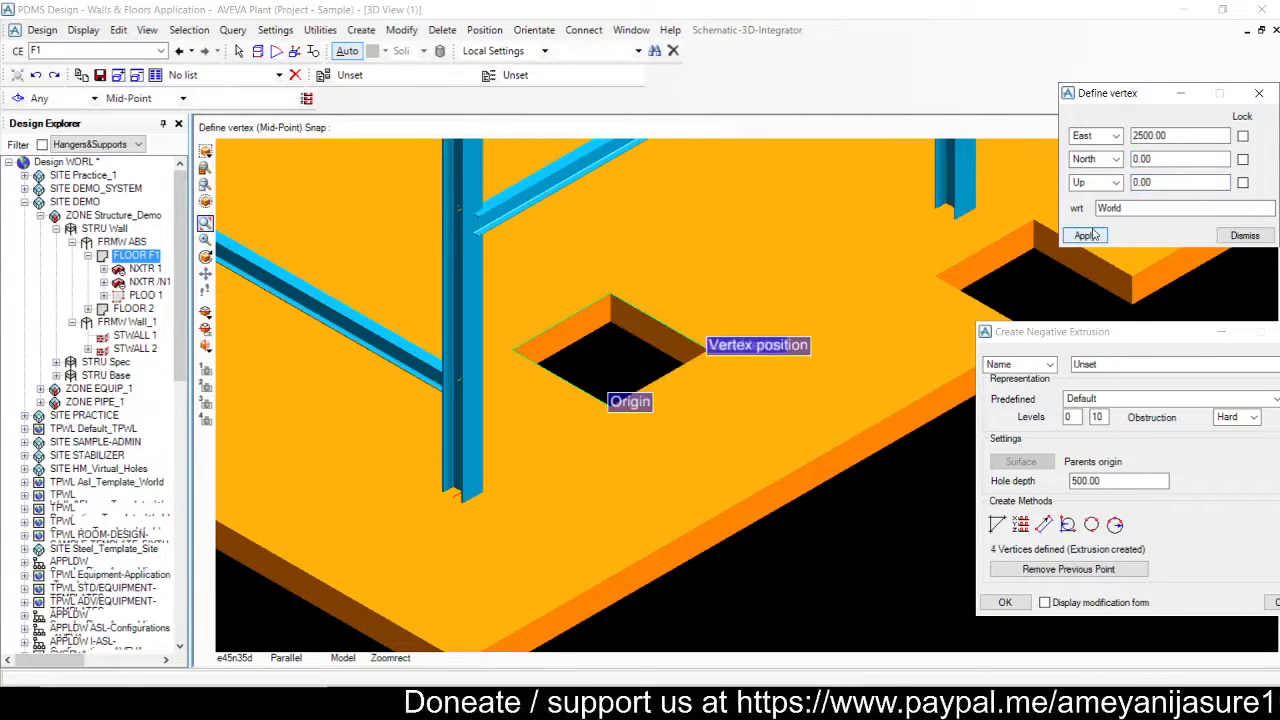
{"action": "left_click", "coordinate": [1232, 238]}
Step: Set the hole depth to 250 and finish creating the second negative extrusion in floor F1
{"action": "double_click", "coordinate": [1100, 481]}
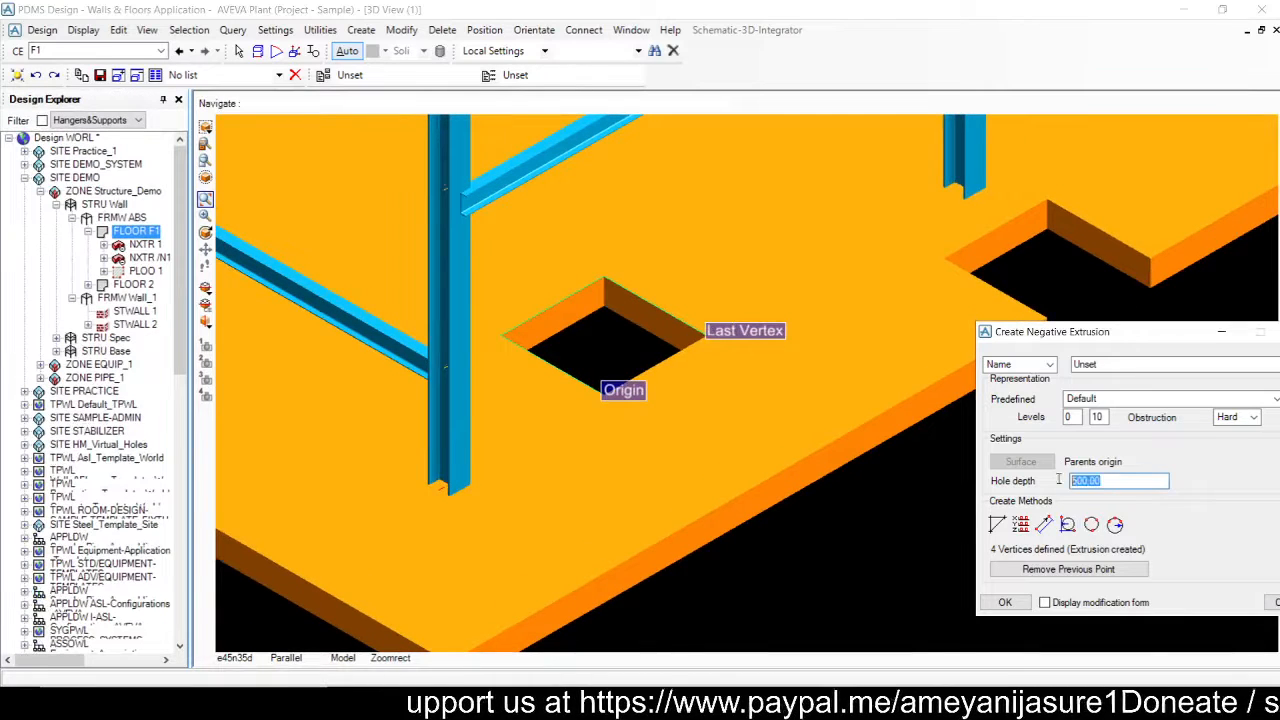
{"action": "type", "text": "250"}
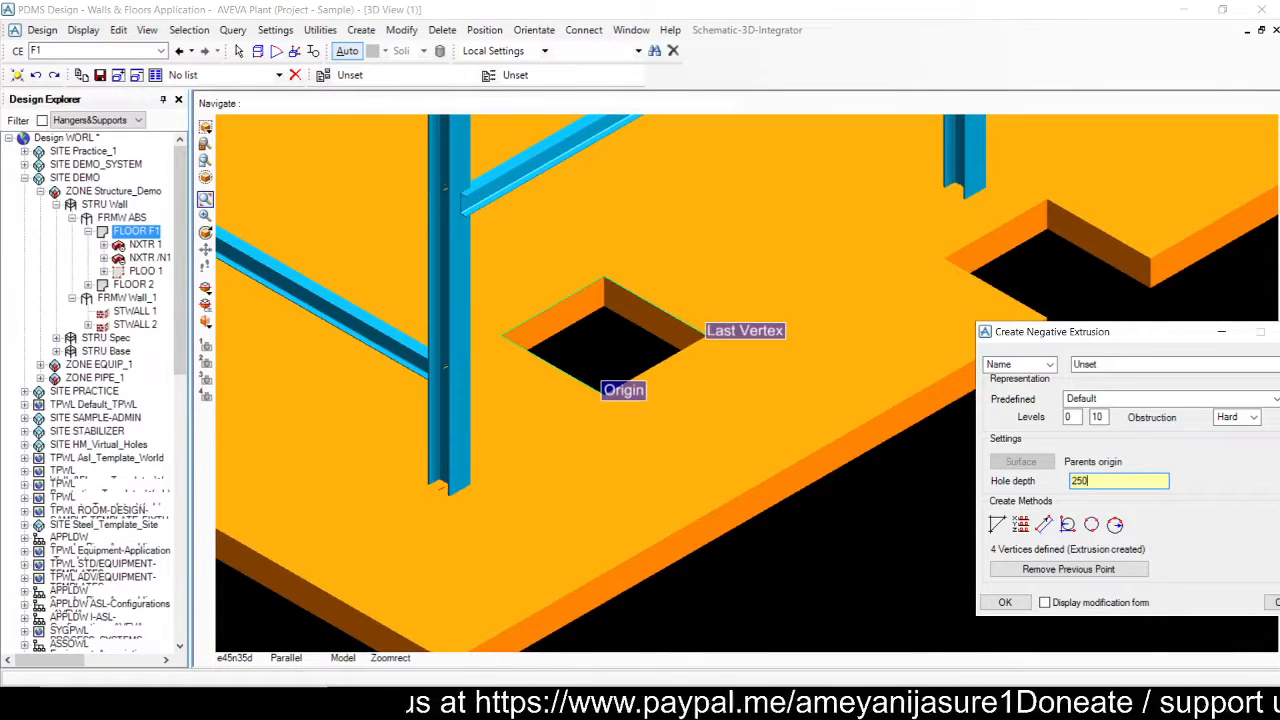
{"action": "key", "text": "Return"}
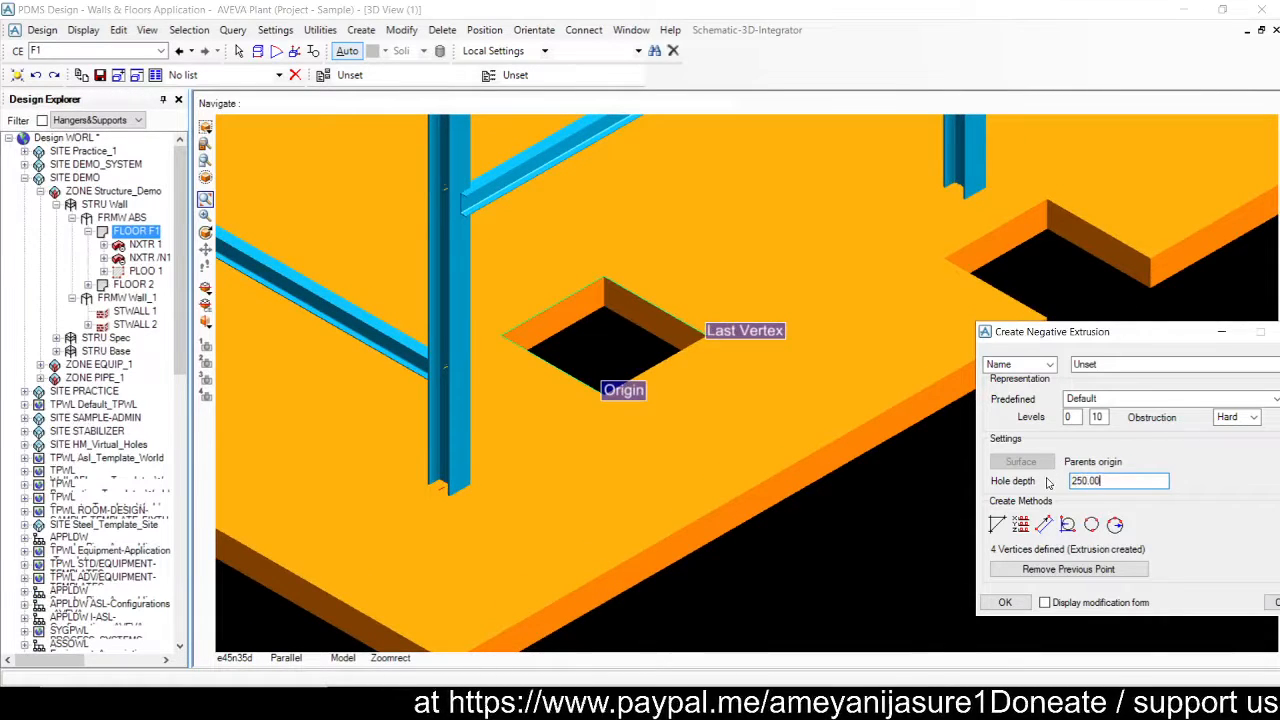
{"action": "left_click", "coordinate": [1023, 605]}
Step: Examine the new square opening inside floor F1 and the notches along its edges from near and far
{"action": "scroll", "coordinate": [571, 334], "scroll_direction": "down", "scroll_amount": 4}
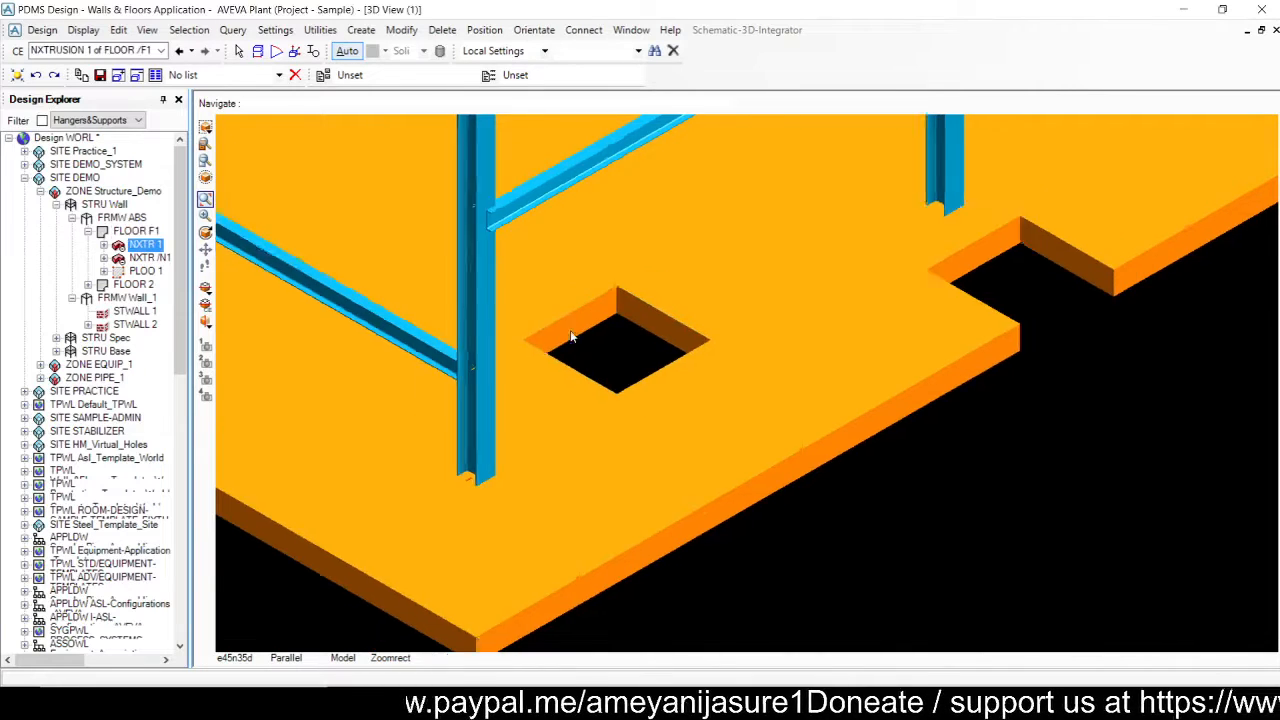
{"action": "middle_click_drag", "start_coordinate": [564, 302], "coordinate": [718, 390]}
{"action": "scroll", "coordinate": [704, 388], "scroll_direction": "down", "scroll_amount": 5}
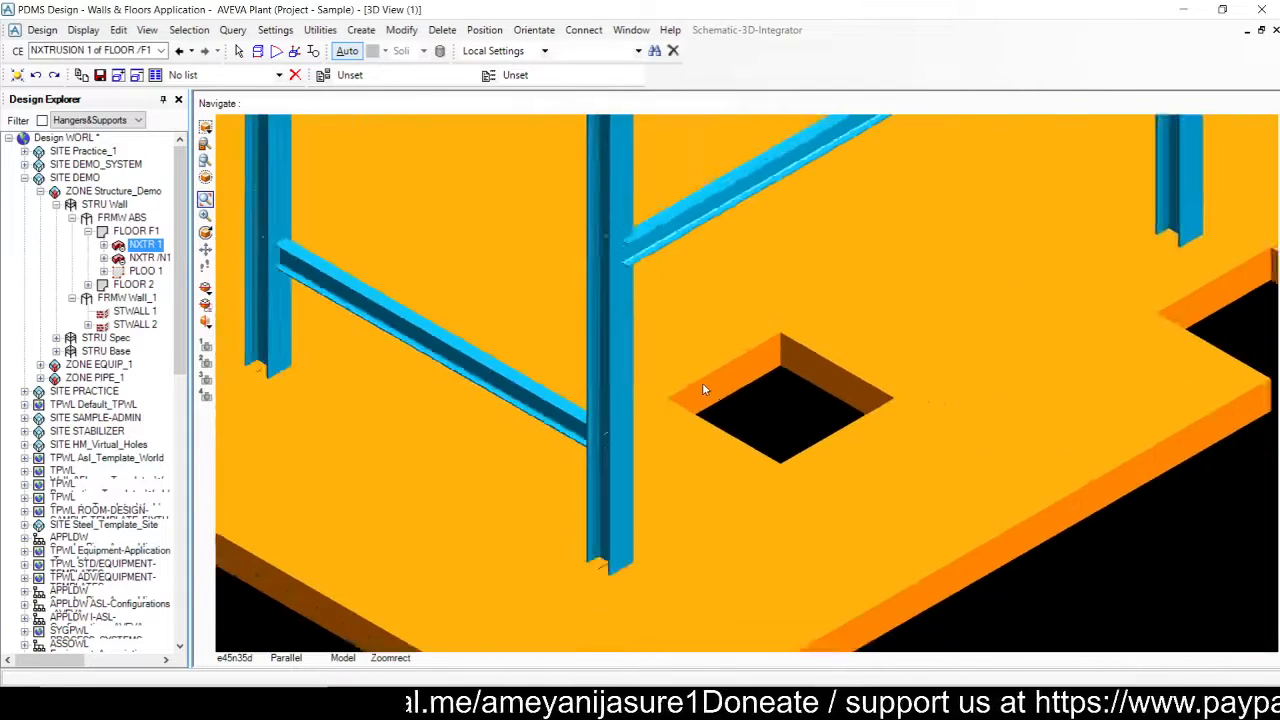
{"action": "middle_click_drag", "start_coordinate": [982, 262], "coordinate": [1150, 416]}
{"action": "scroll", "coordinate": [715, 362], "scroll_direction": "down", "scroll_amount": 5}
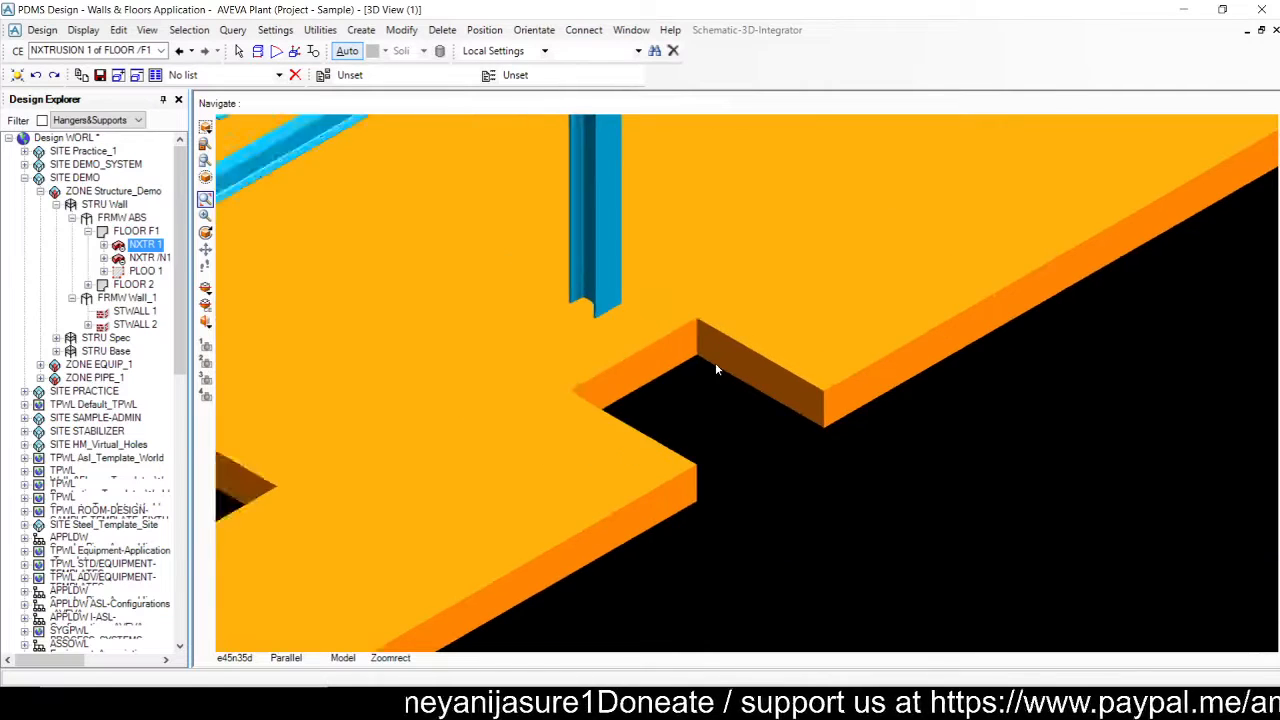
{"action": "middle_click_drag", "start_coordinate": [273, 384], "coordinate": [436, 530]}
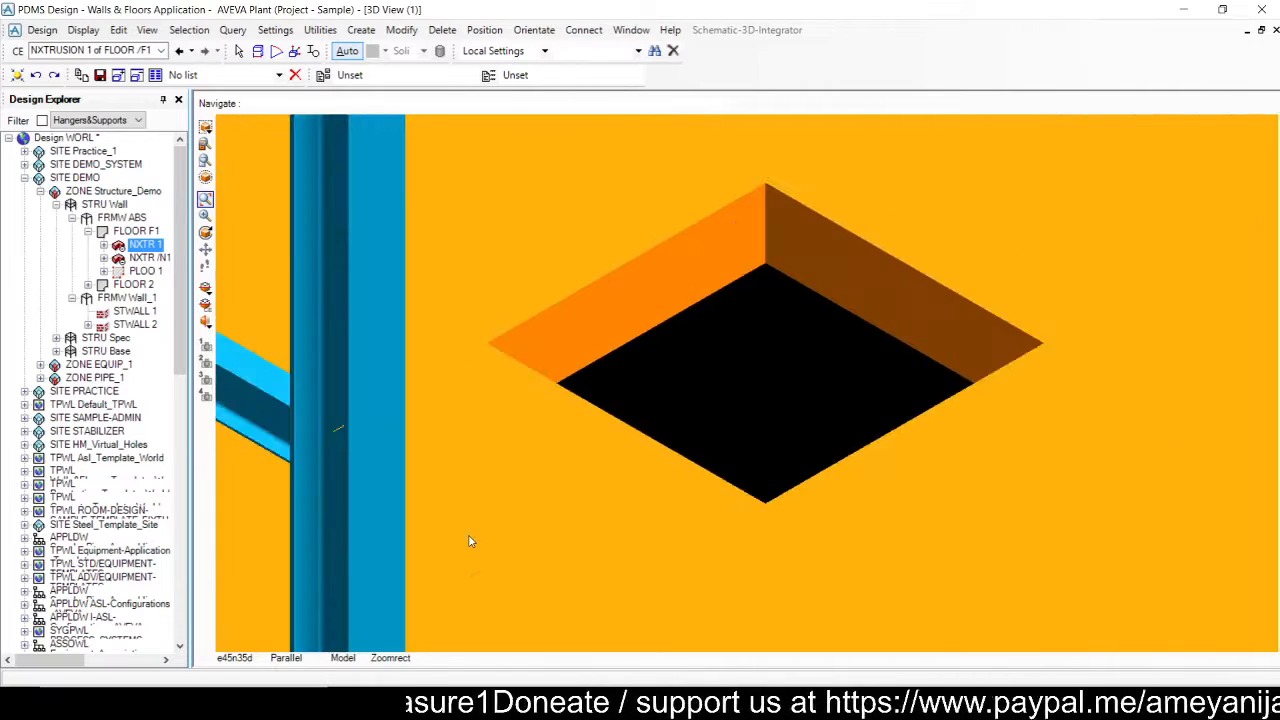
{"action": "scroll", "coordinate": [470, 541], "scroll_direction": "down", "scroll_amount": 2}
{"action": "scroll", "coordinate": [470, 541], "scroll_direction": "down", "scroll_amount": 8}
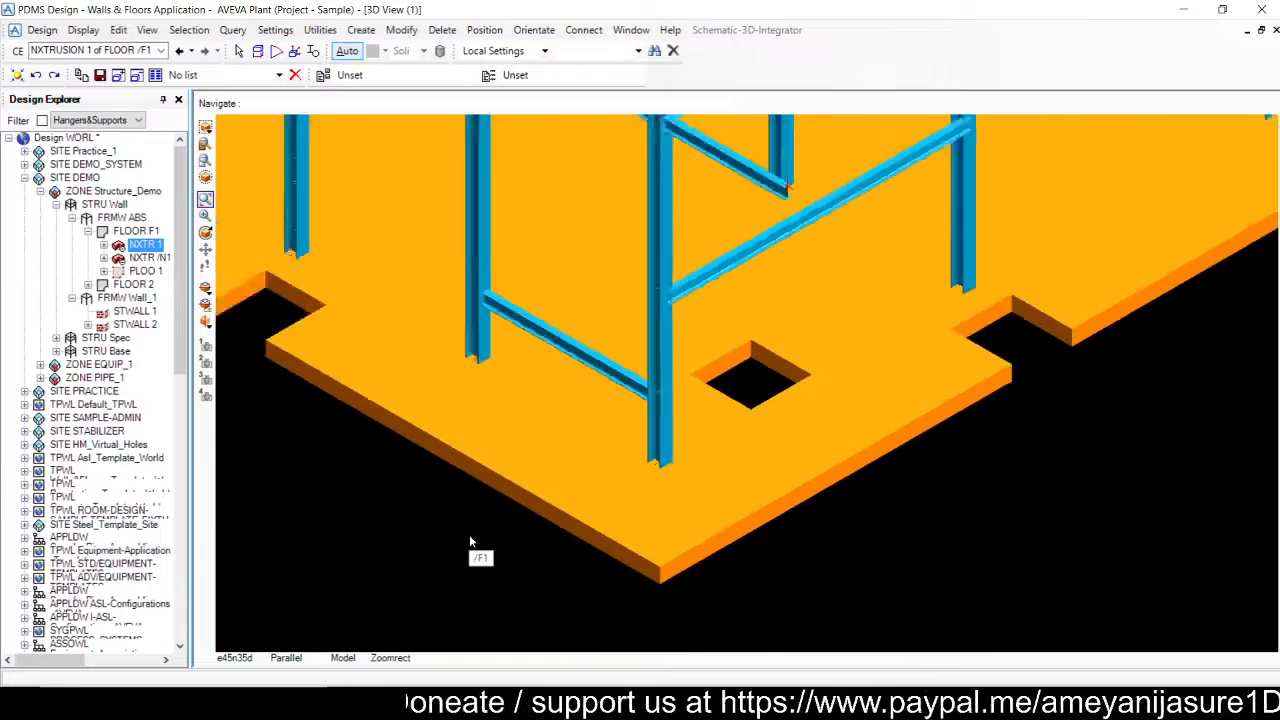
{"action": "scroll", "coordinate": [937, 485], "scroll_direction": "up", "scroll_amount": 3}
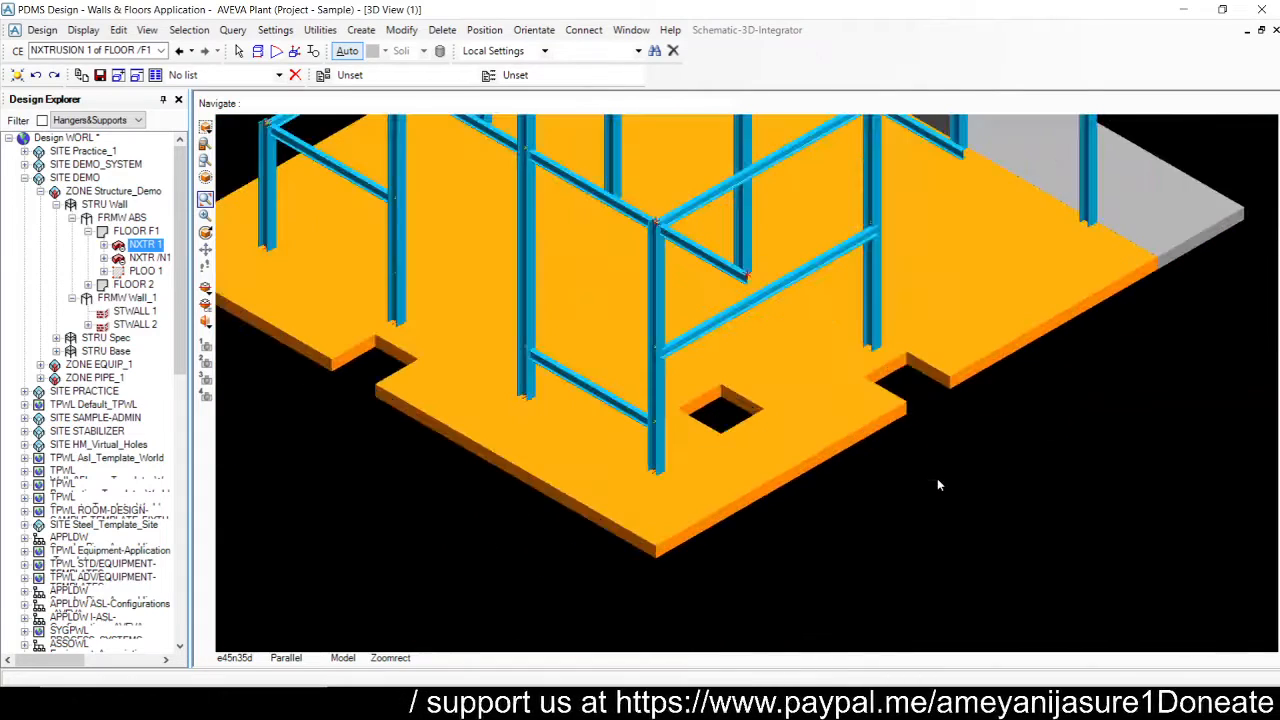